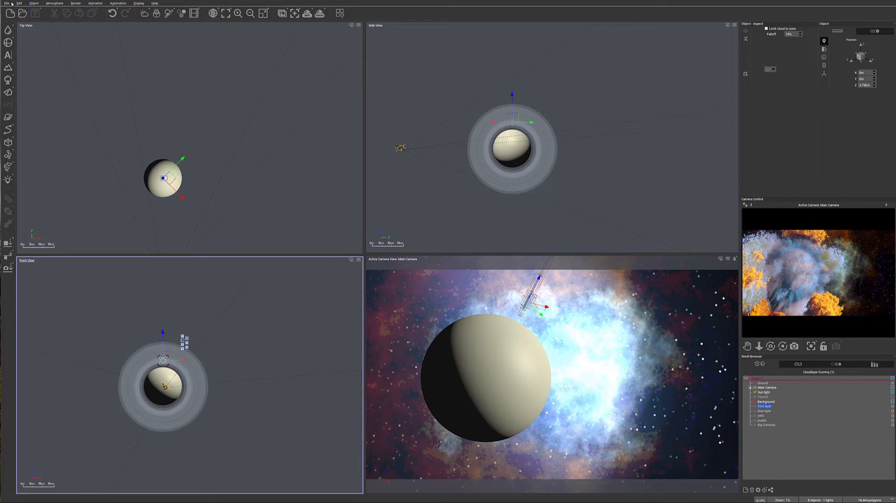
Import the ShuttleStar.pz3 object with the default geometry options, grouping figures as single meshes and importing a single Poser frame.
left_click(7, 4)
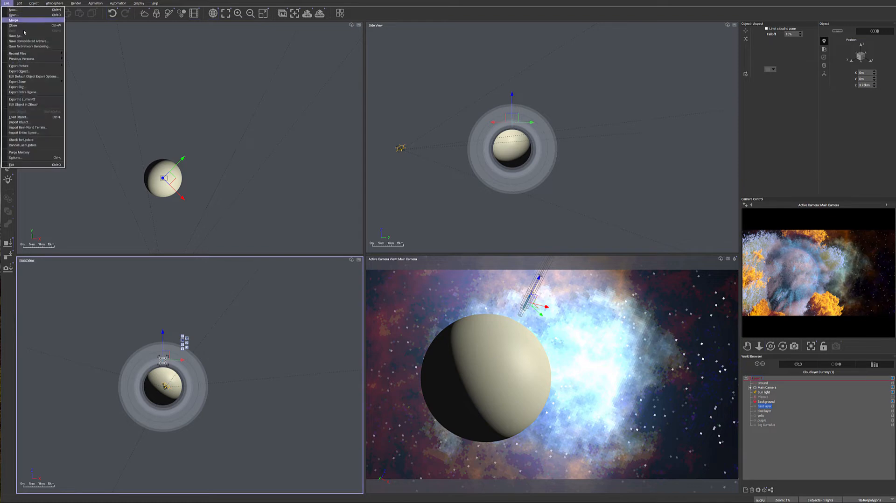
left_click(41, 123)
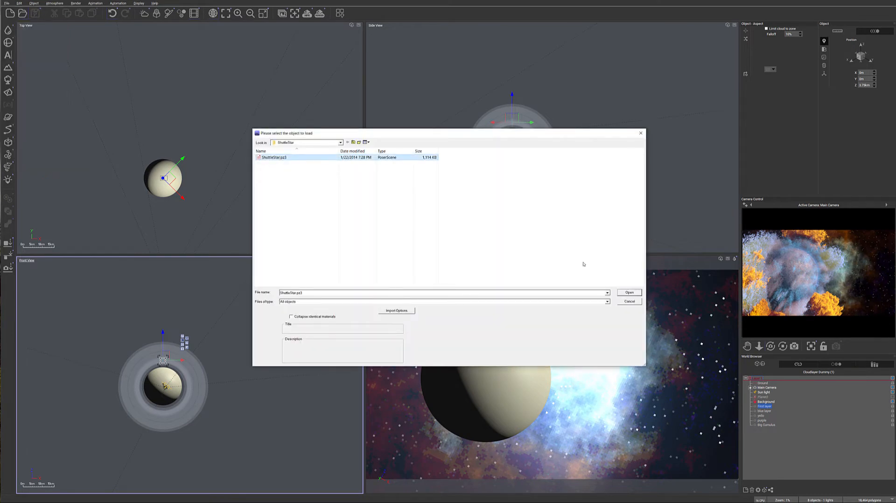
left_click(630, 293)
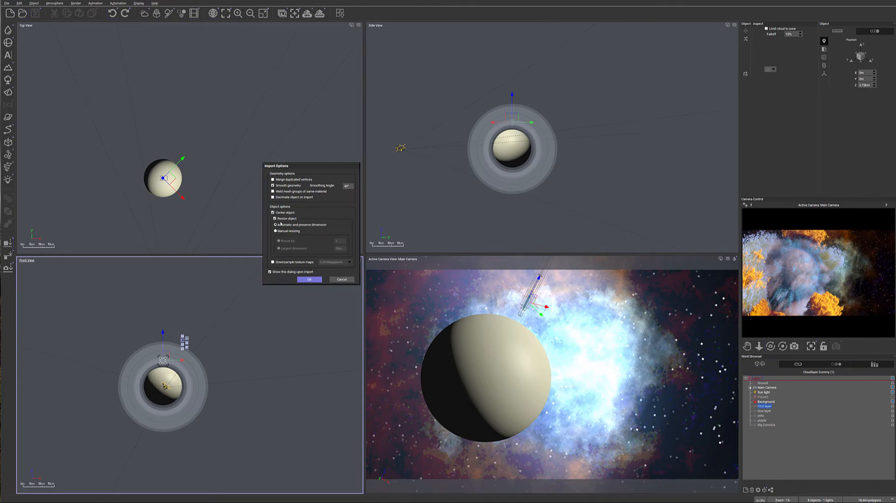
left_click(308, 280)
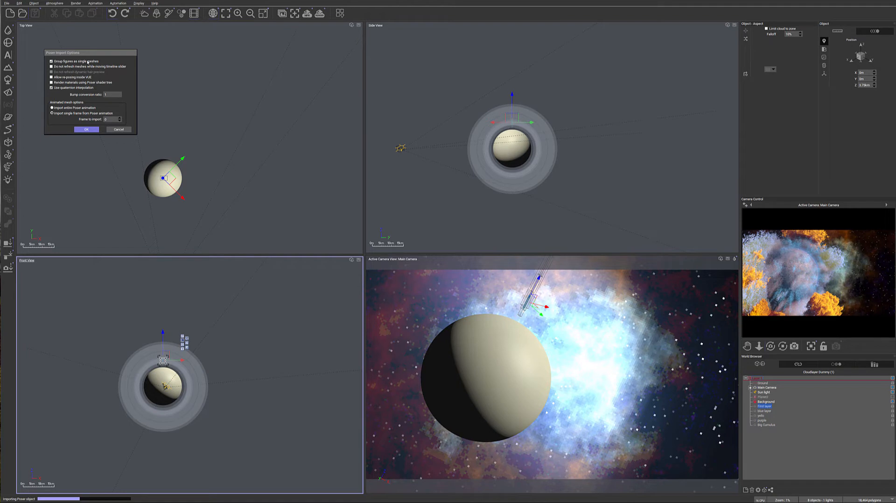
left_click(86, 130)
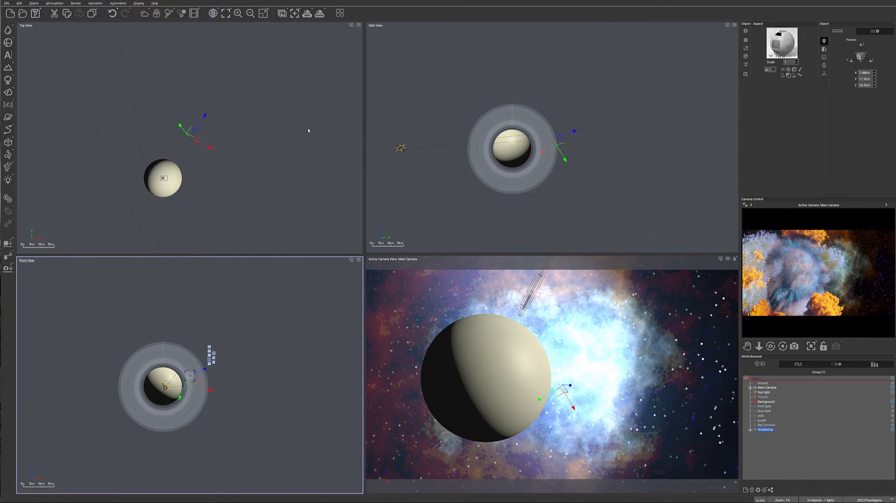
Move the imported shuttle away from the planet to a spot just in front of the main camera so it fills part of the camera view.
left_click_drag(198, 131, 211, 191)
left_click_drag(139, 195, 158, 259)
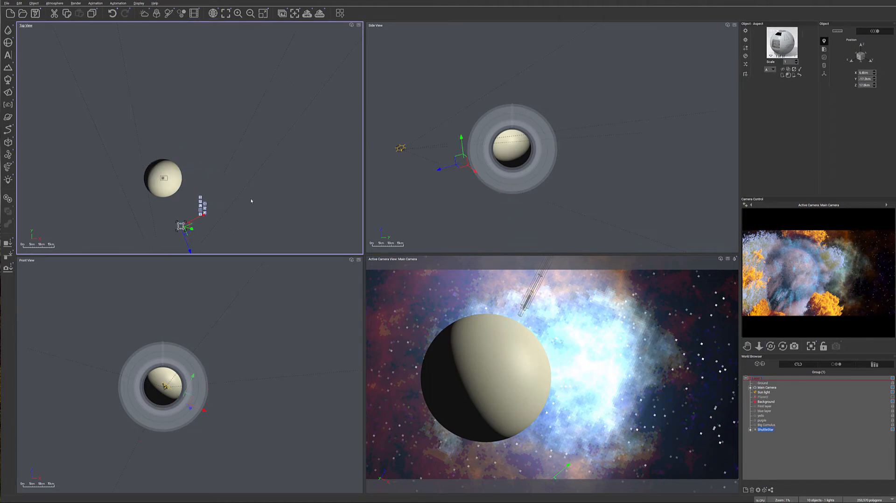
scroll(238, 156, "up", 4)
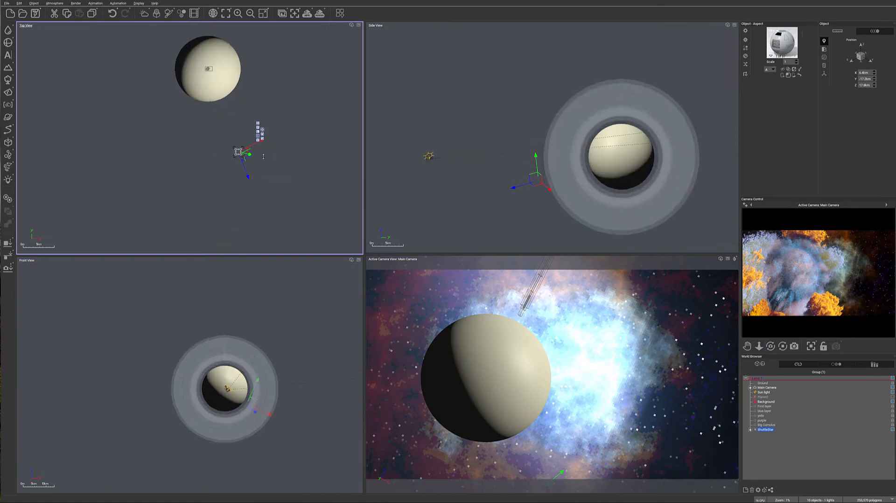
left_click_drag(234, 156, 200, 235)
right_click_drag(494, 170, 552, 146)
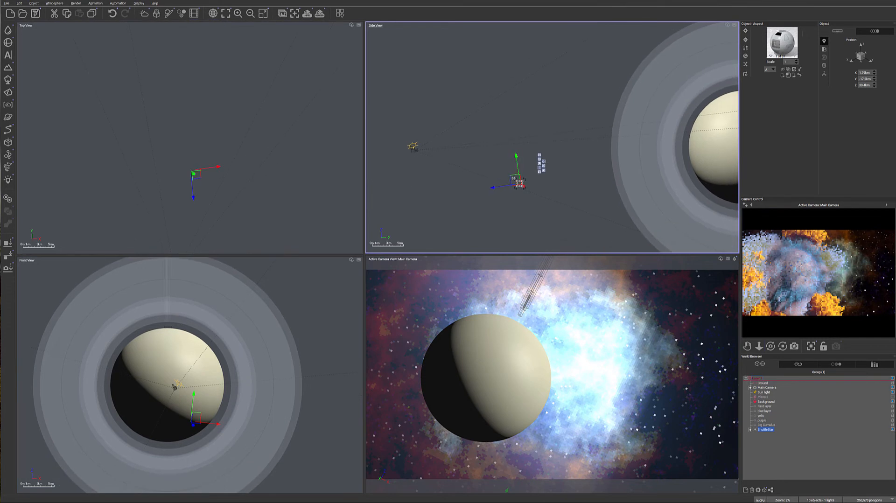
left_click_drag(510, 176, 442, 164)
right_click_drag(274, 215, 353, 169)
left_click_drag(288, 192, 273, 166)
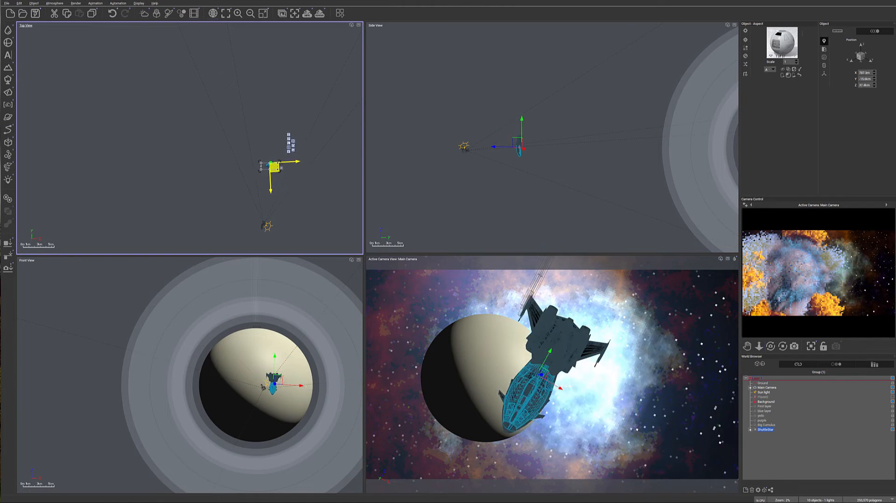
Rotate the shuttle in the side view until it lies level, and adjust its heading in the top view.
left_click(524, 145)
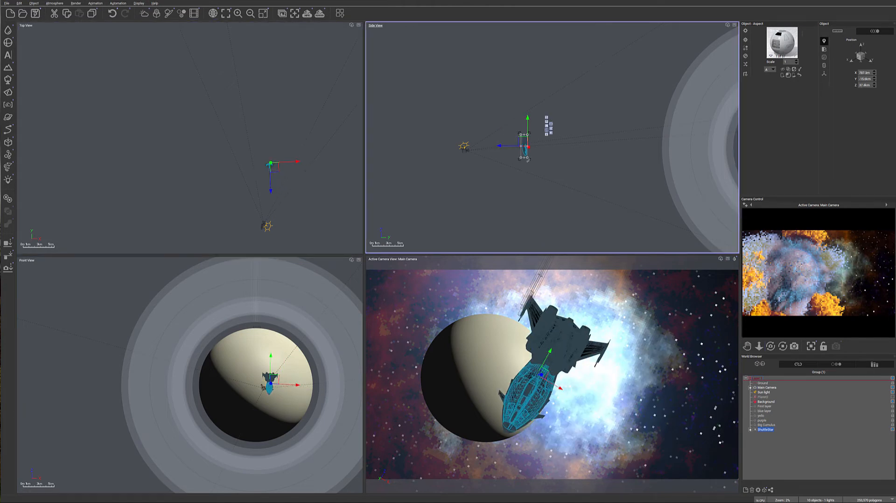
left_click_drag(531, 160, 501, 154)
left_click(274, 170)
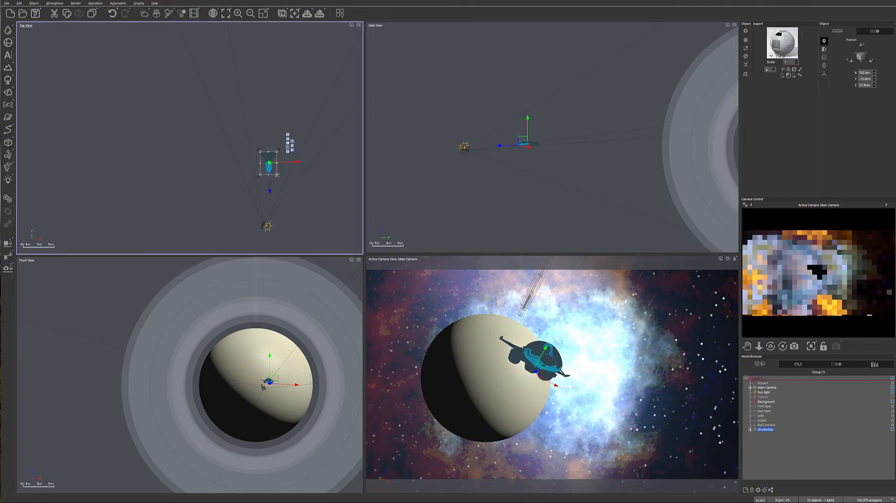
mouse_move(278, 177)
left_mouse_down()
mouse_move(282, 163)
mouse_move(258, 139)
mouse_move(275, 146)
mouse_move(277, 166)
left_mouse_up()
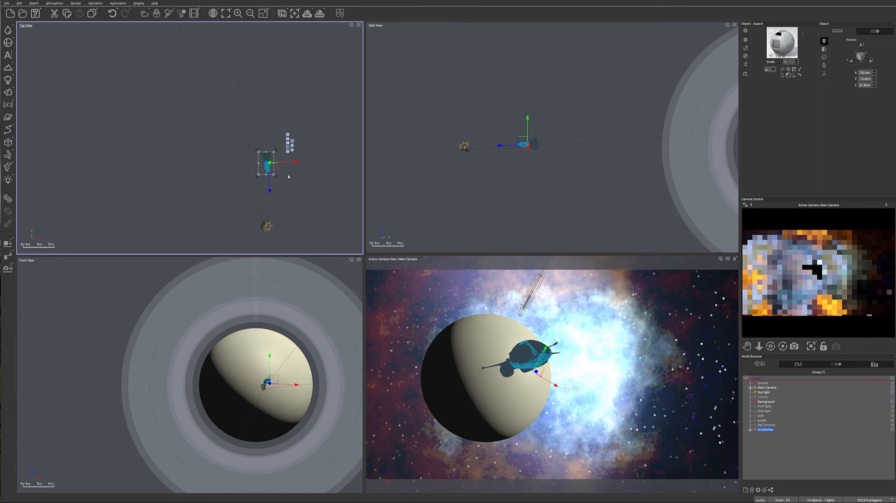
left_click_drag(278, 176, 270, 178)
Adjust the shuttle's rotation in the front view and turn it in the top view so its nose points away from the camera.
left_click(269, 381)
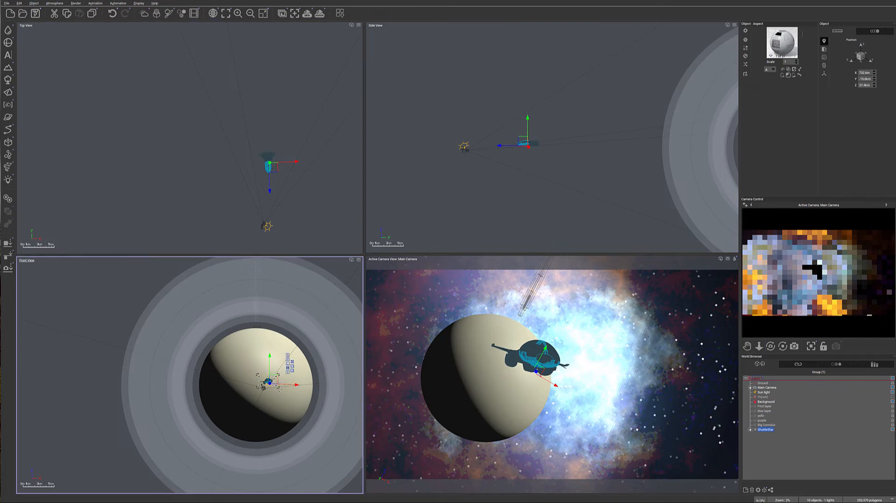
left_click_drag(281, 389, 276, 177)
left_click_drag(241, 98, 278, 285)
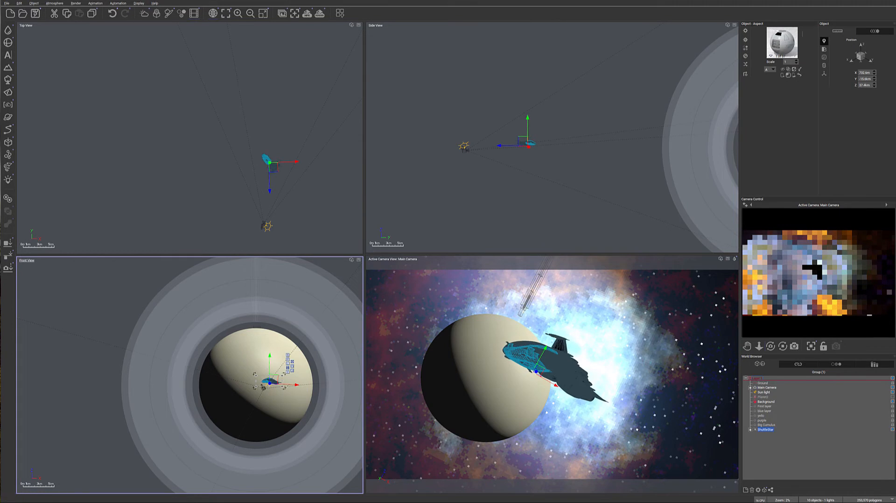
mouse_move(292, 362)
left_mouse_down()
mouse_move(285, 348)
mouse_move(300, 391)
mouse_move(286, 356)
mouse_move(293, 375)
mouse_move(283, 364)
left_mouse_up()
left_click(271, 164)
left_click_drag(285, 180, 288, 179)
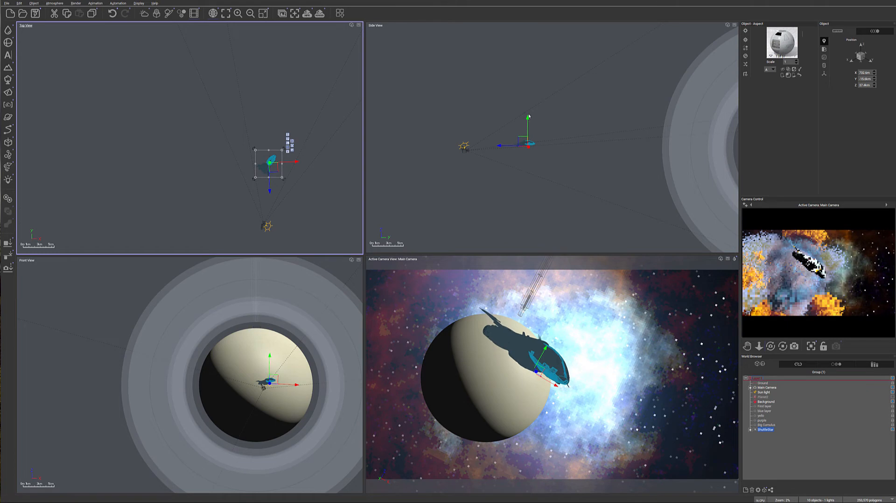
Tilt the shuttle in the side view and lower it in front of the planet's lower edge.
left_click(526, 141)
left_click_drag(542, 153, 540, 155)
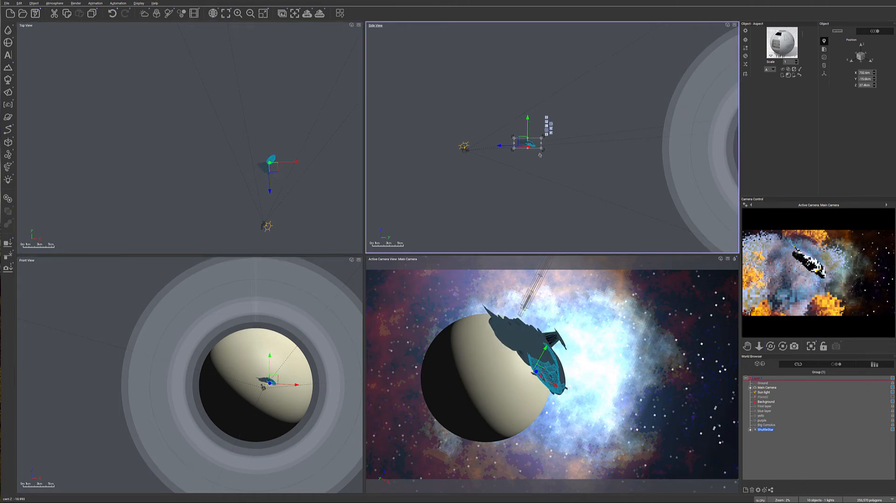
left_click_drag(528, 118, 528, 122)
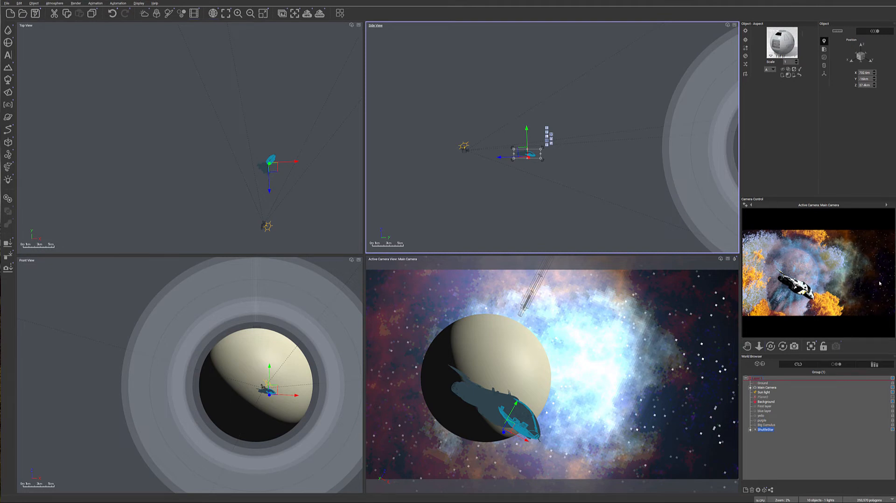
Shift the shuttle sideways past the planet in the top view and correct its rotation in the front view.
left_click_drag(272, 164, 293, 163)
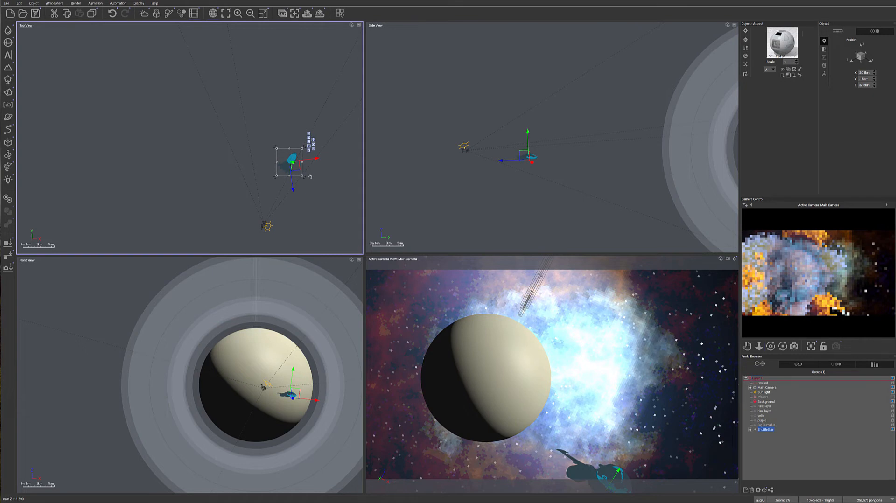
left_click(531, 156)
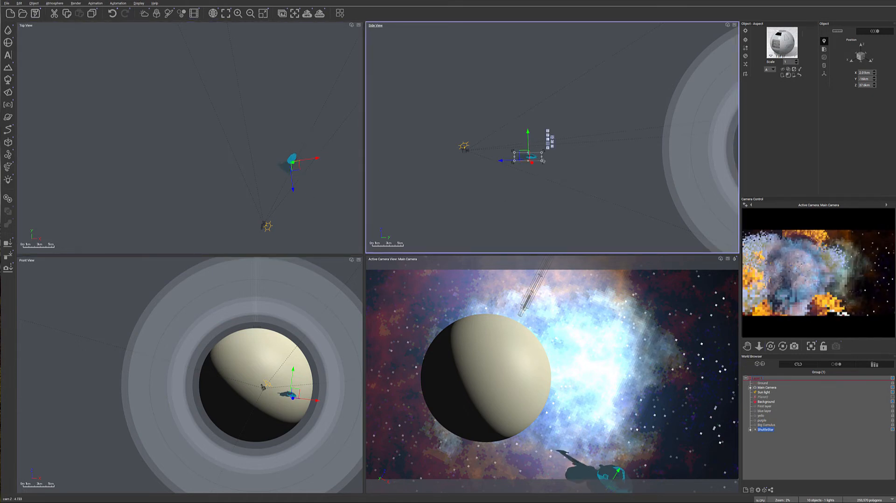
left_click(297, 391)
left_click_drag(305, 402, 261, 400)
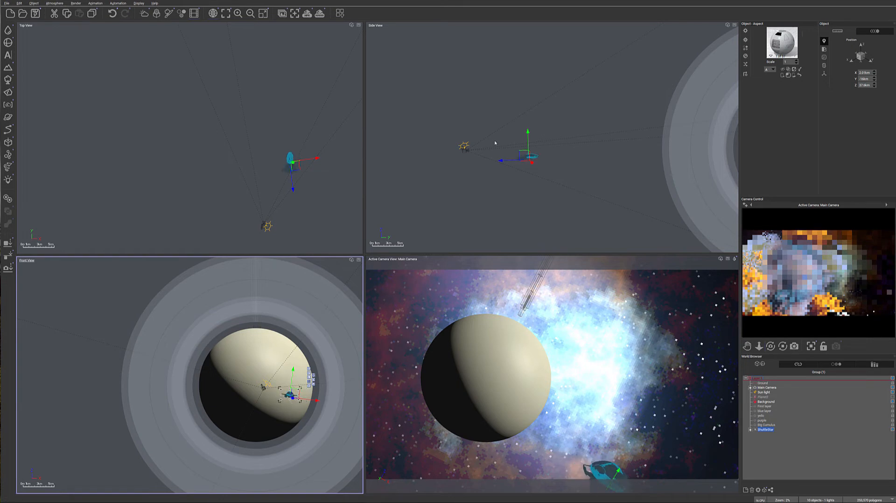
Raise and tilt the shuttle in the side view, and reposition it in the top view so it flies beside the planet against the nebula.
mouse_move(523, 152)
left_mouse_down()
mouse_move(524, 121)
mouse_move(524, 145)
left_mouse_up()
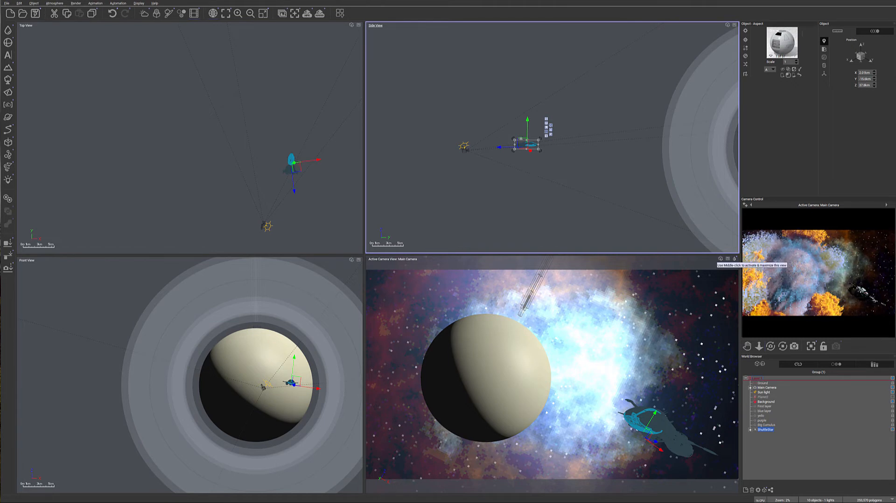
left_click_drag(541, 151, 540, 154)
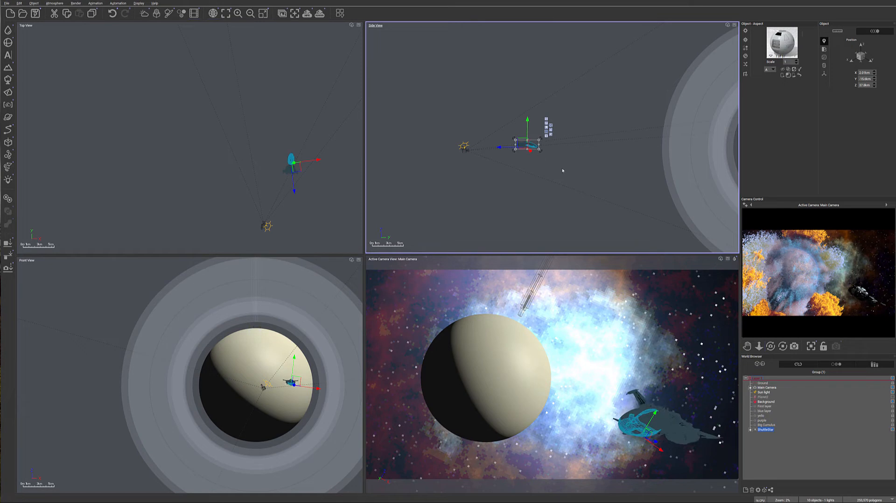
right_click(803, 286)
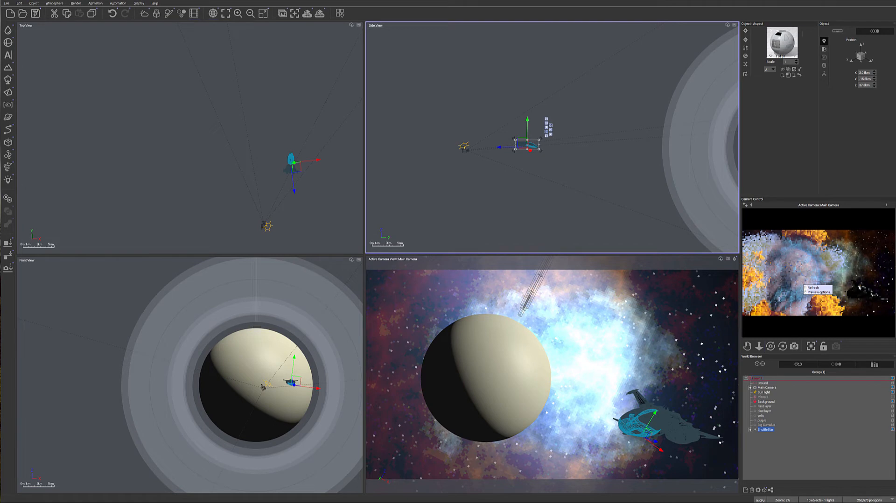
mouse_move(305, 166)
left_mouse_down()
mouse_move(296, 166)
mouse_move(299, 176)
mouse_move(307, 159)
left_mouse_up()
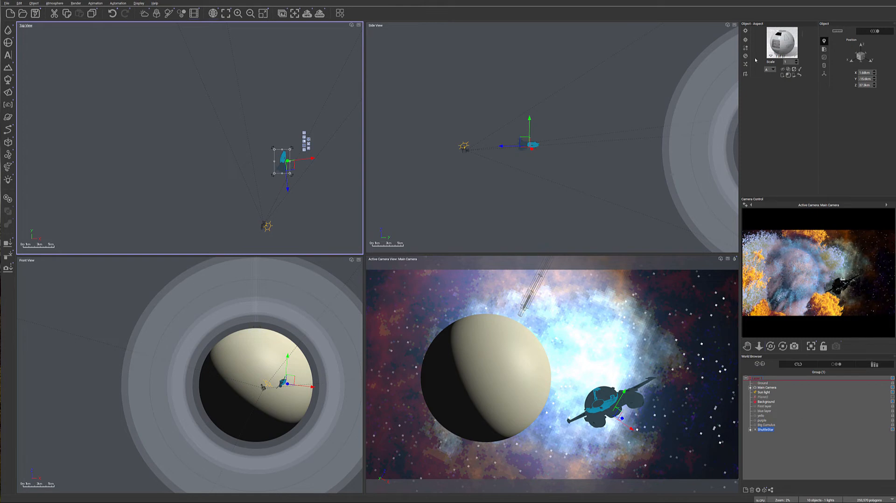
Open all of the shuttle's materials for joint editing and set their bump depth to 0.
right_click(779, 46)
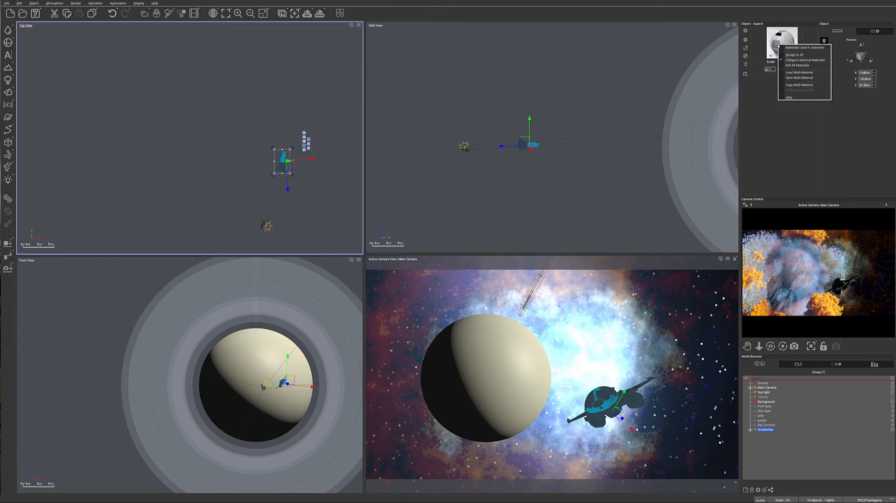
left_click(808, 65)
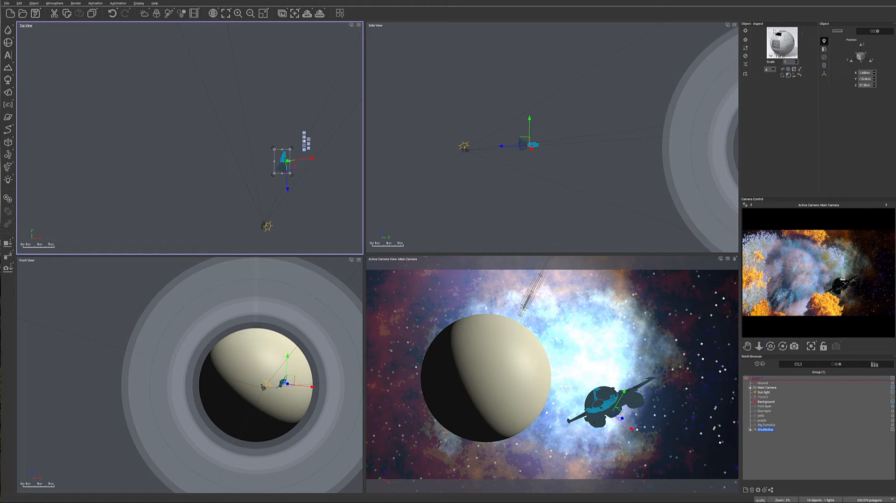
double_click(781, 42)
left_click(217, 129)
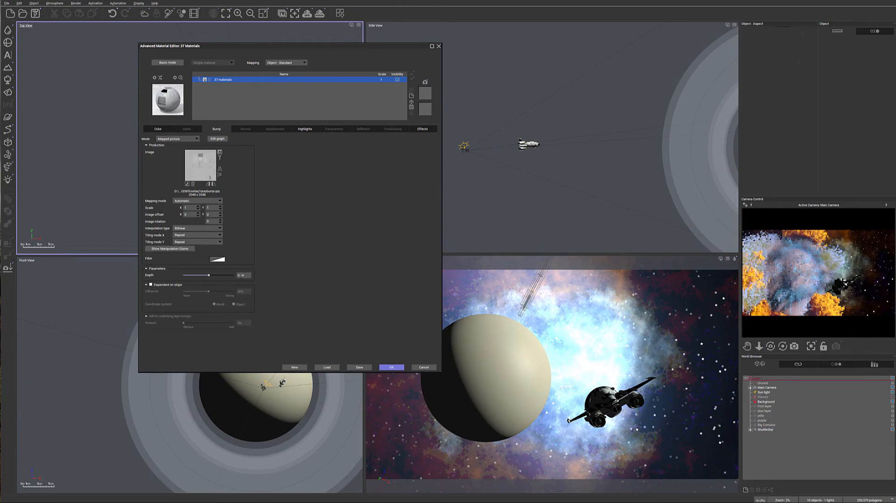
left_click(243, 276)
type("0")
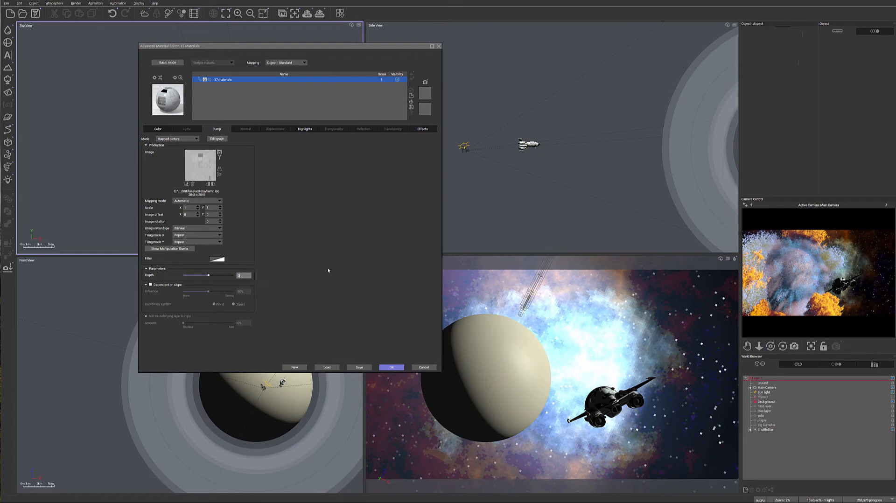
key("Return")
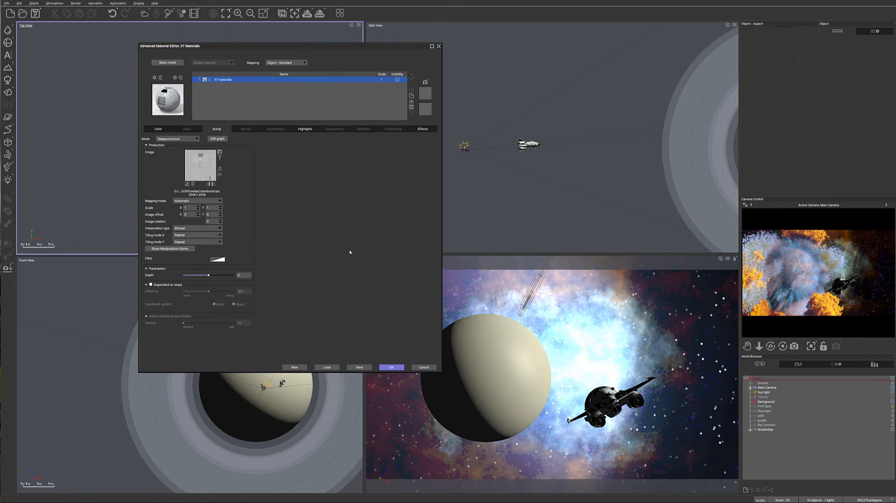
Reduce the shuttle materials' highlight global intensity to almost none and global size to 0%, and apply the material changes.
left_click(305, 128)
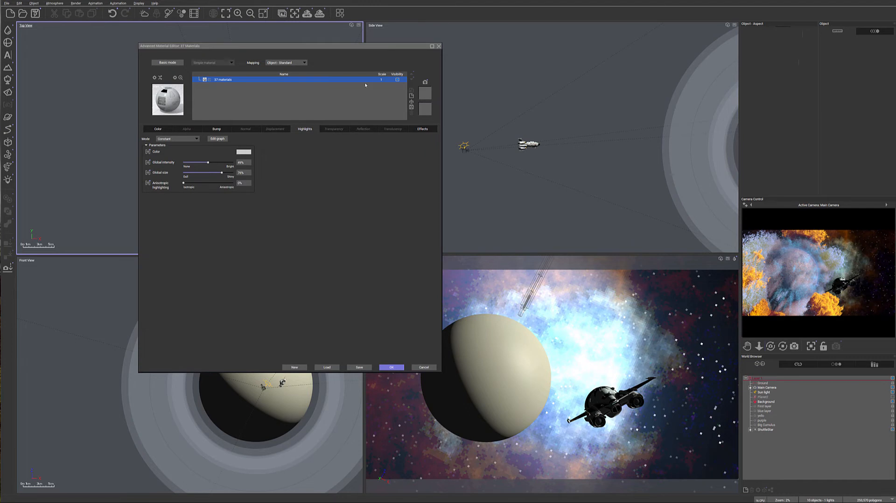
left_click_drag(226, 172, 191, 161)
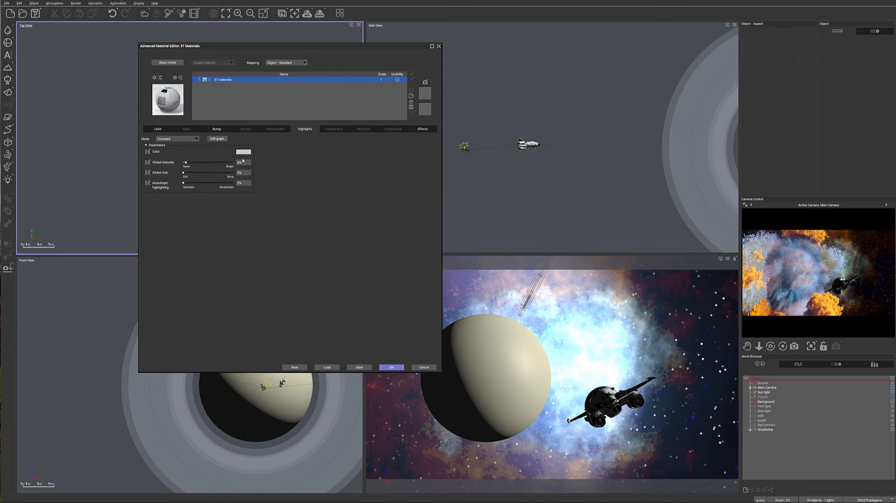
left_click(391, 367)
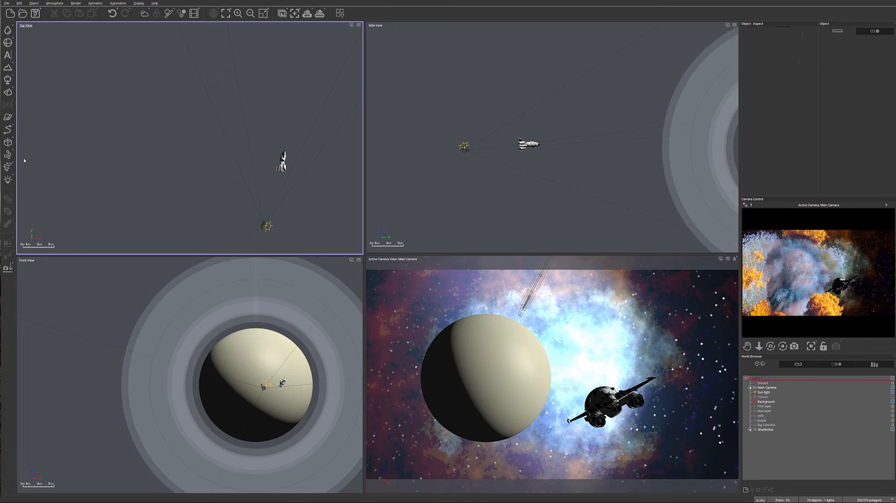
Add a quadratic light and place it close to the shuttle, slightly above and to its planet-facing side.
left_click(7, 179)
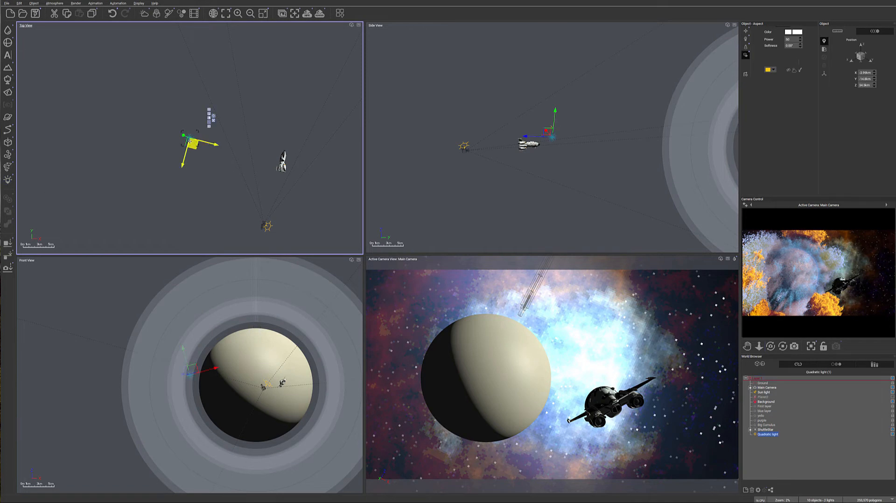
left_click_drag(190, 143, 271, 154)
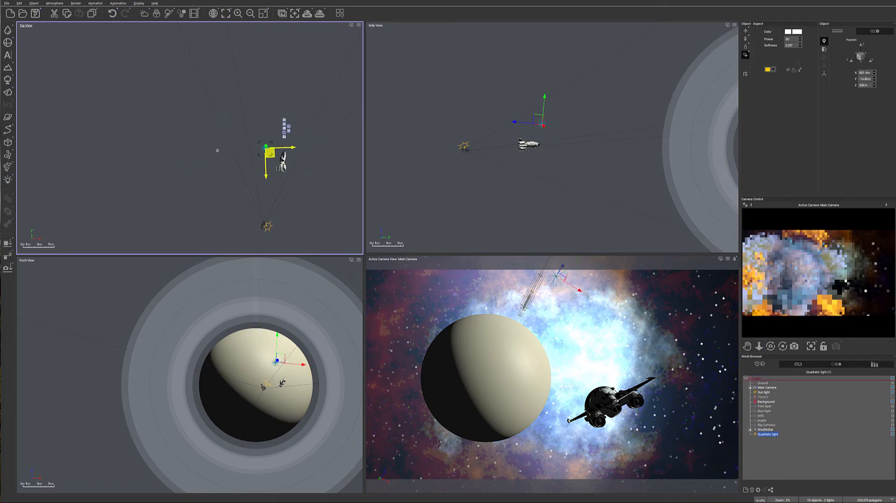
left_click_drag(525, 132, 520, 143)
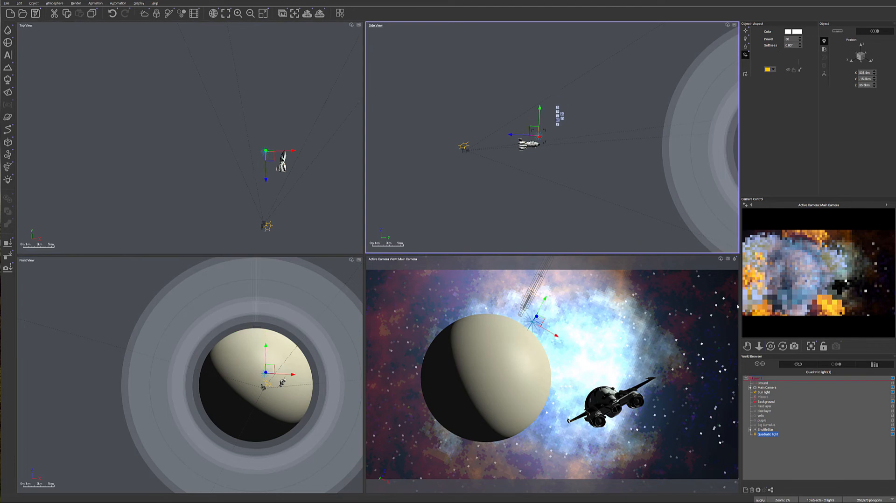
Shift the quadratic light toward the shuttle's nose in the top view and raise its power to 1670.
left_click_drag(269, 157, 275, 153)
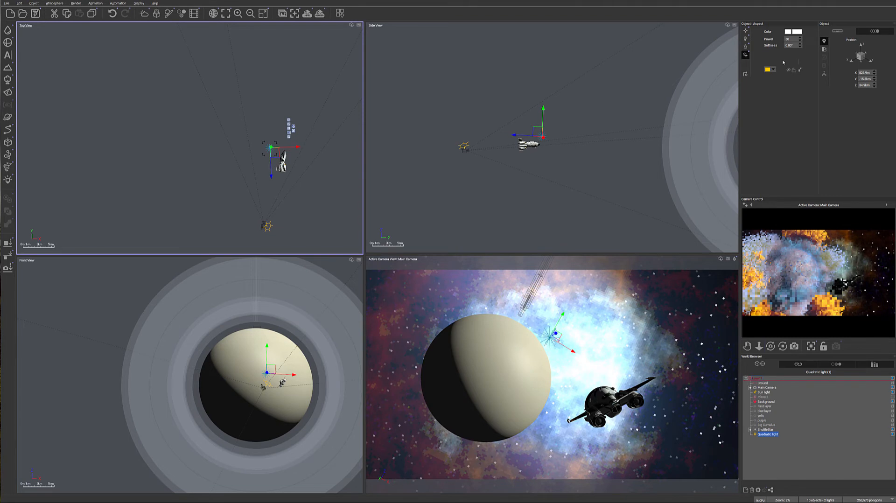
left_click(790, 40)
type("1335")
key("Return")
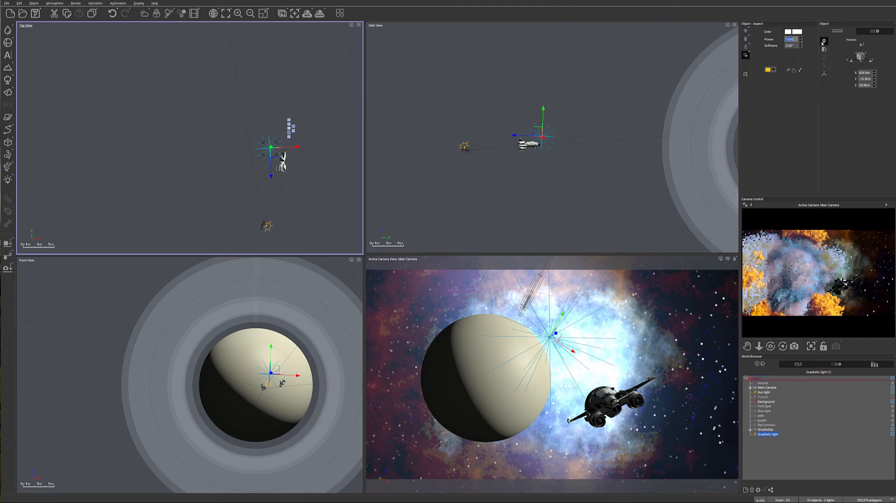
left_click_drag(800, 39, 799, 28)
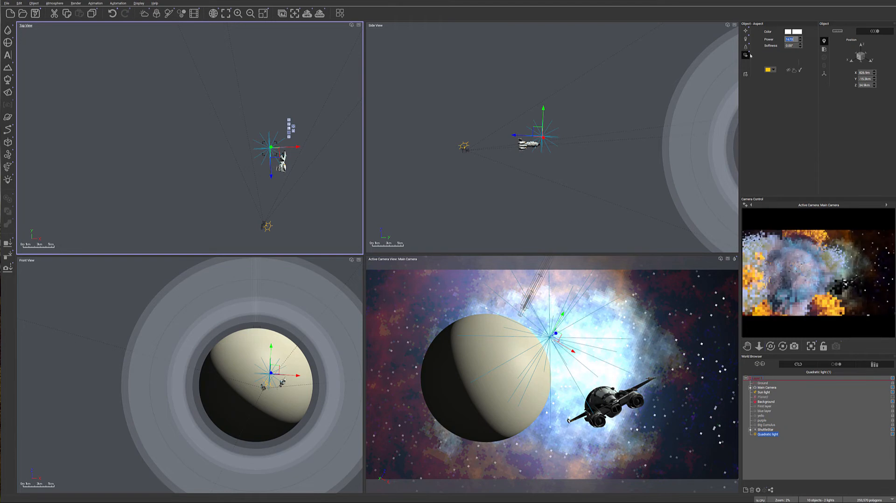
Change the quadratic light's color to yellow, move it closer alongside the shuttle, and refresh the camera preview.
left_click(798, 32)
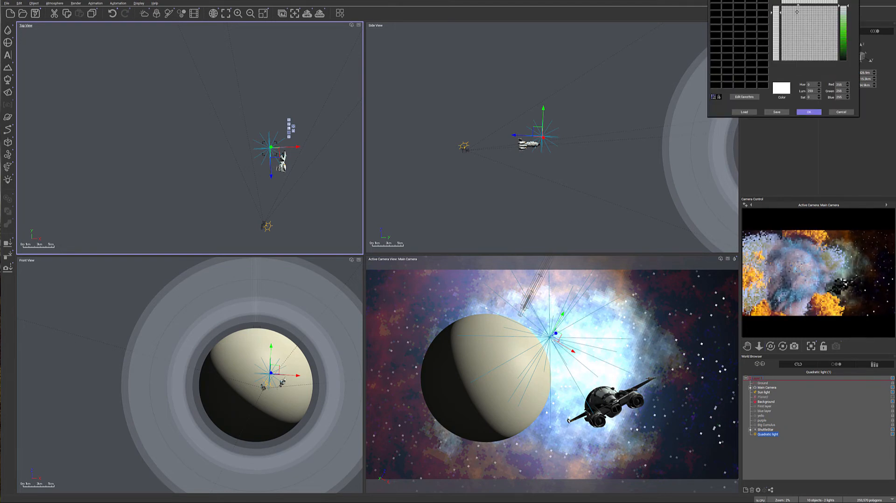
left_click_drag(845, 17, 846, 24)
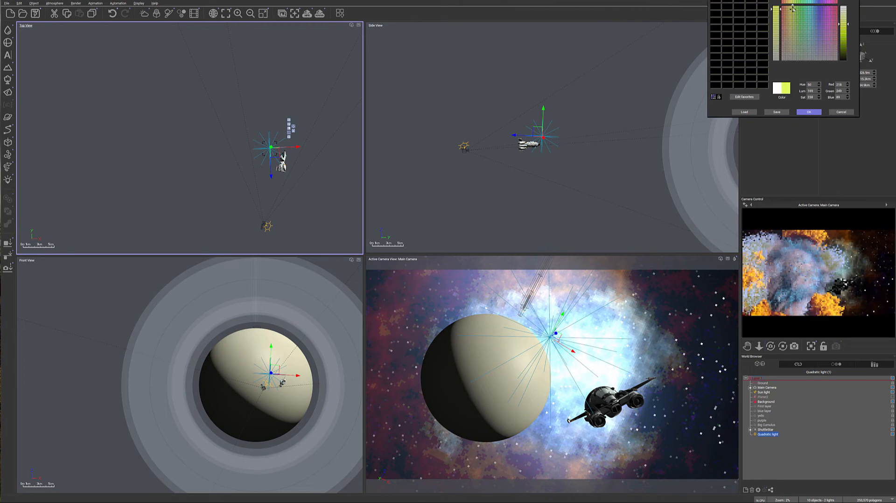
left_click(809, 112)
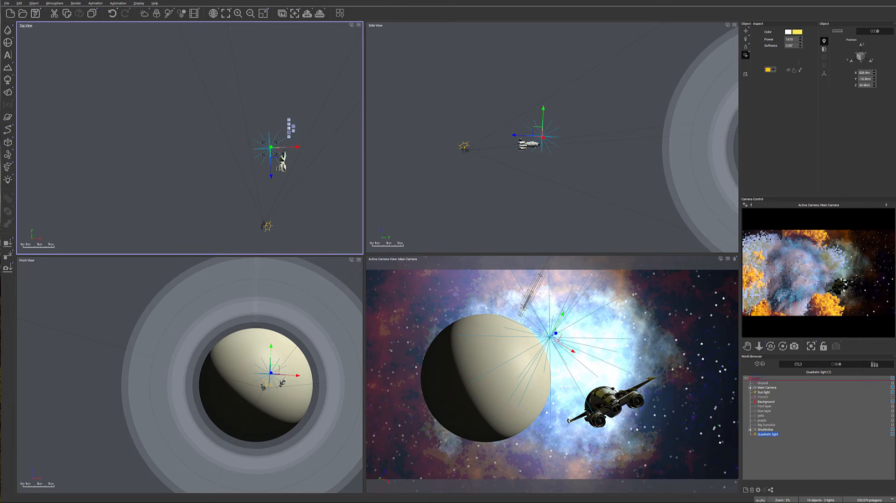
mouse_move(276, 152)
left_mouse_down()
mouse_move(290, 160)
mouse_move(279, 160)
left_mouse_up()
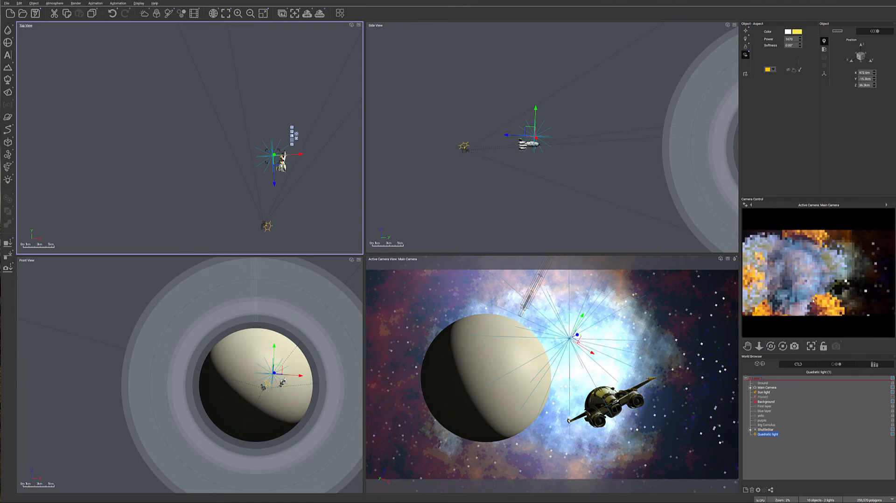
right_click(838, 292)
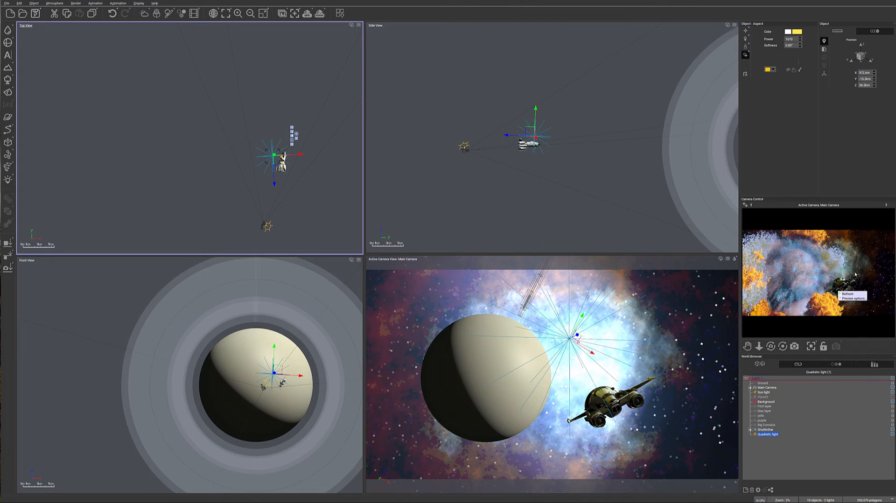
left_click(847, 294)
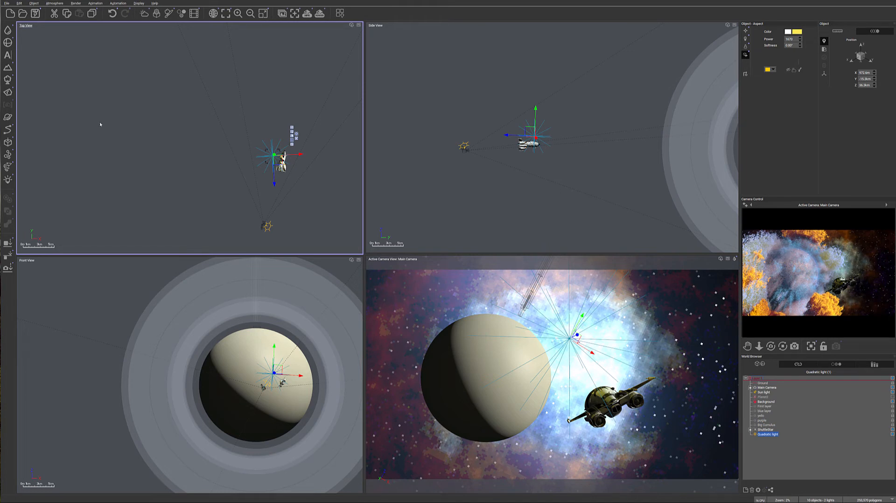
Add a second quadratic light and position it at the shuttle's lower rear engine using the top, side and front views.
left_click(8, 179)
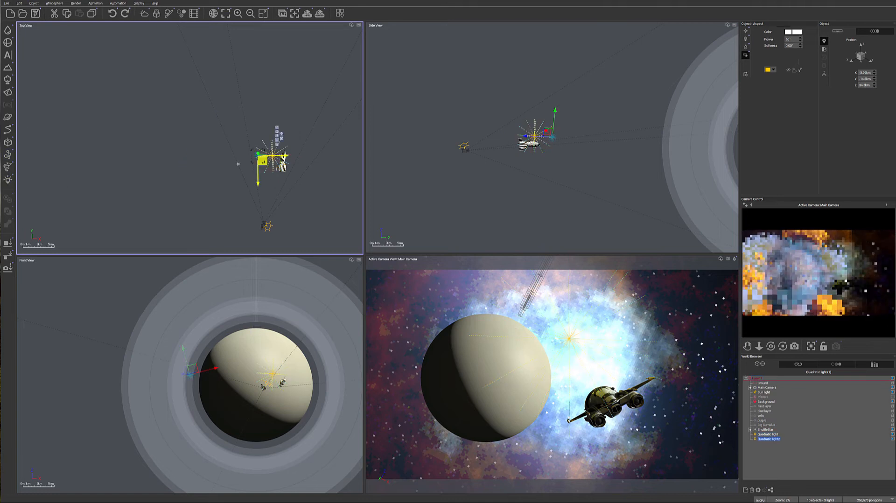
left_click_drag(361, 163, 279, 172)
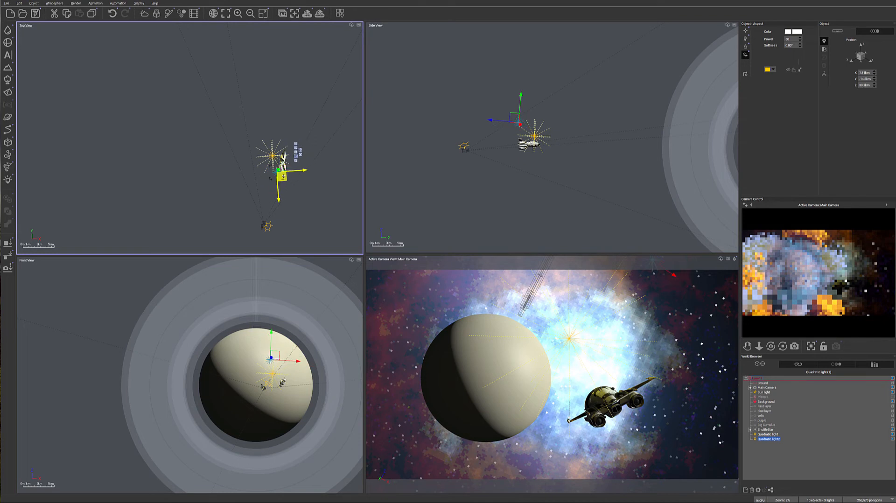
left_click_drag(293, 357, 262, 332)
scroll(283, 395, "up", 4)
scroll(283, 393, "up", 5)
right_click_drag(459, 123, 618, 180)
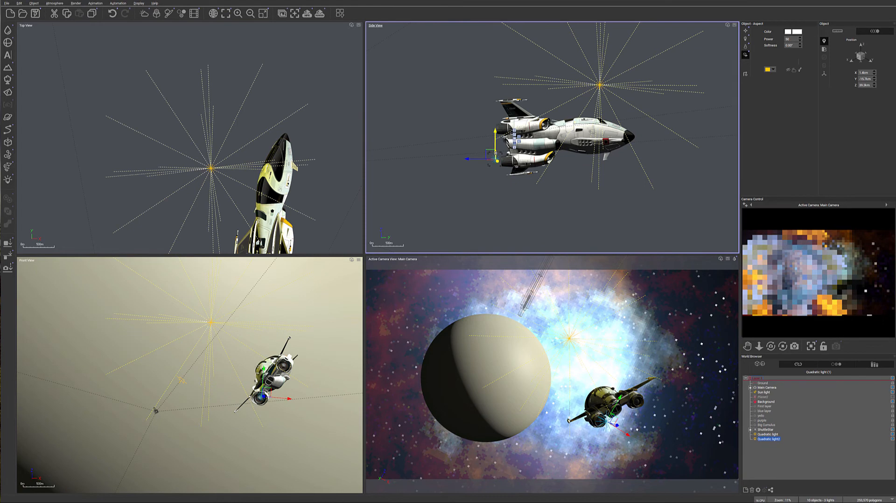
left_click_drag(493, 150, 495, 156)
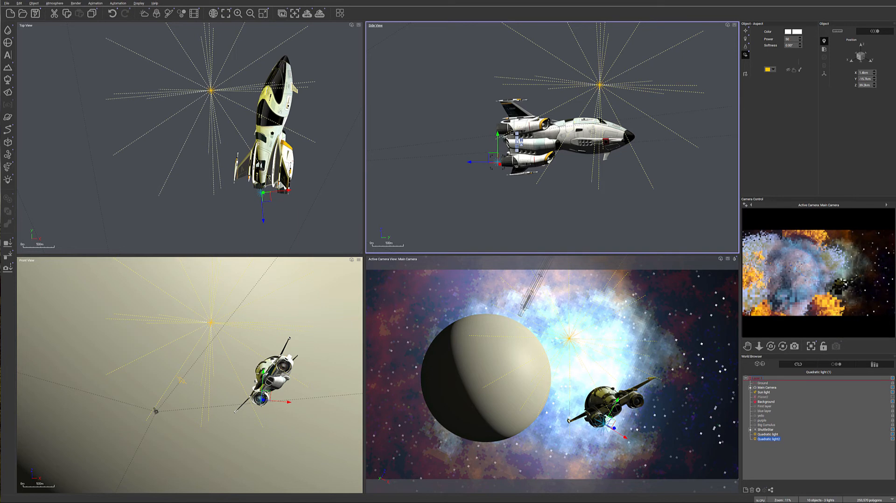
left_click_drag(265, 395, 264, 397)
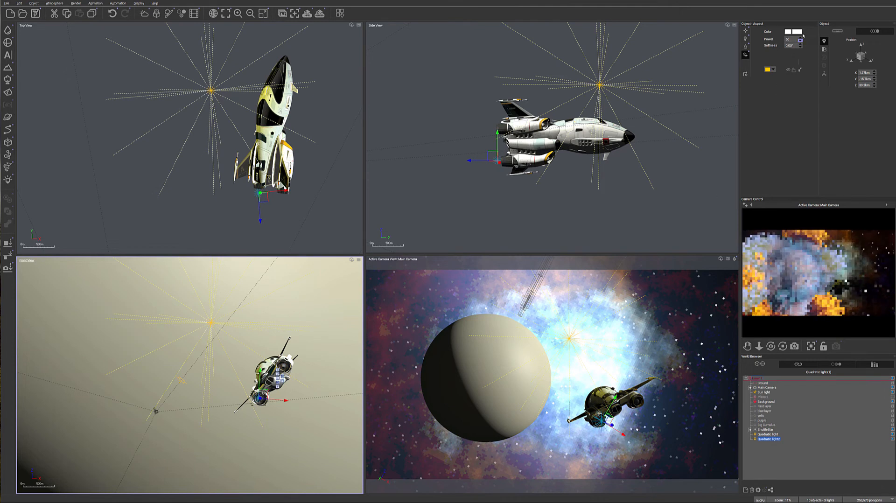
Set the lower engine light's color to a bright, saturated cyan-blue.
left_click(793, 32)
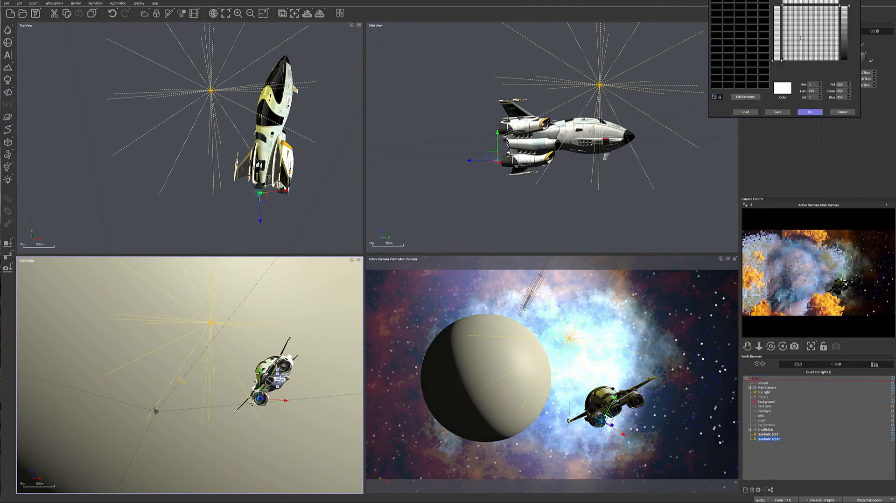
left_click_drag(793, 1, 474, 72)
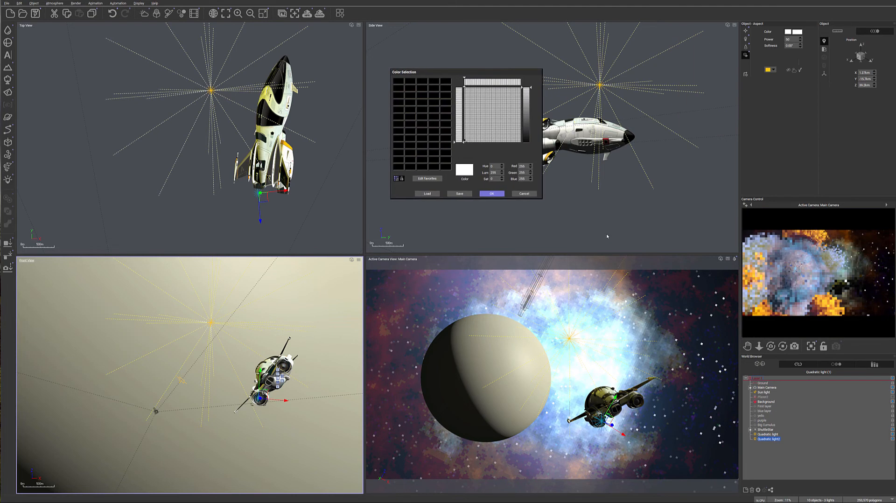
left_click_drag(484, 116, 527, 129)
left_click_drag(491, 97, 495, 87)
left_click_drag(527, 128, 527, 116)
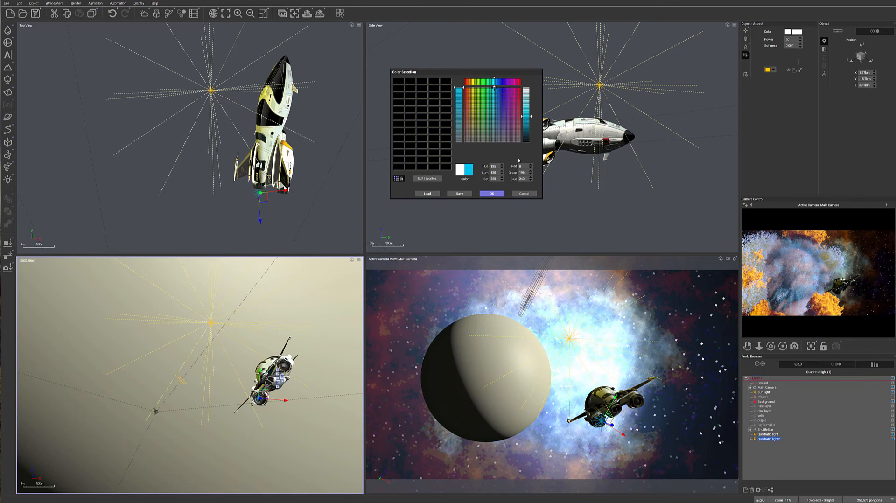
left_click(492, 193)
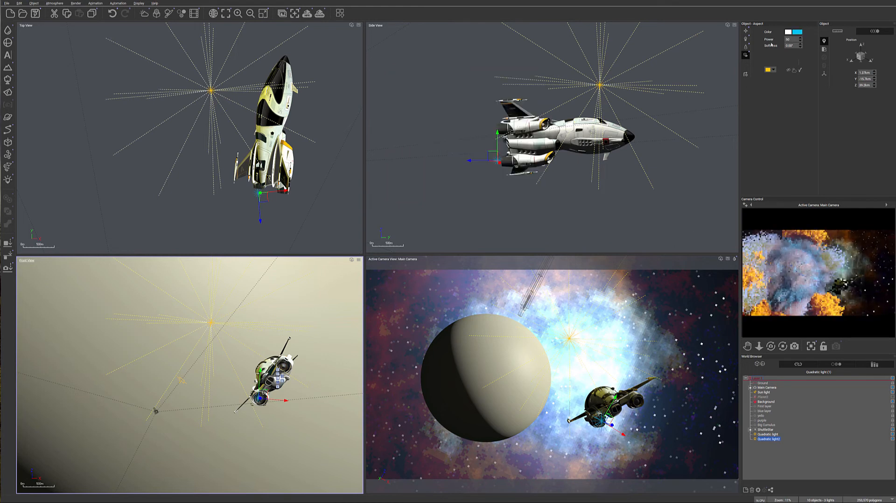
Turn on volumetric lighting for the engine light, set its softness to 45° and its power to about 460.
left_click_drag(800, 39, 800, 33)
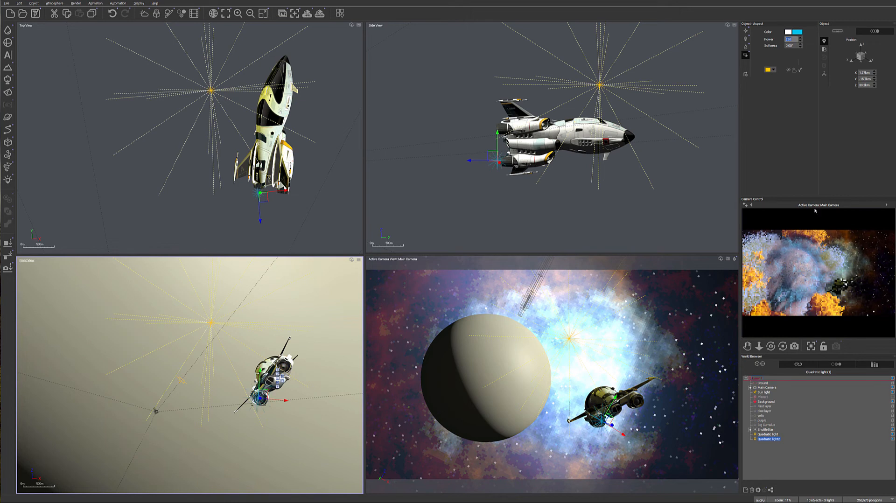
left_click(745, 46)
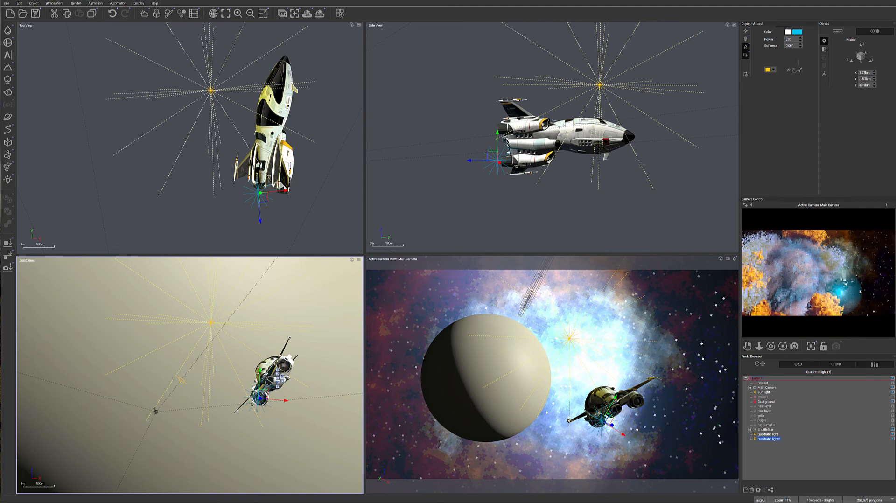
left_click(799, 41)
left_click(800, 44)
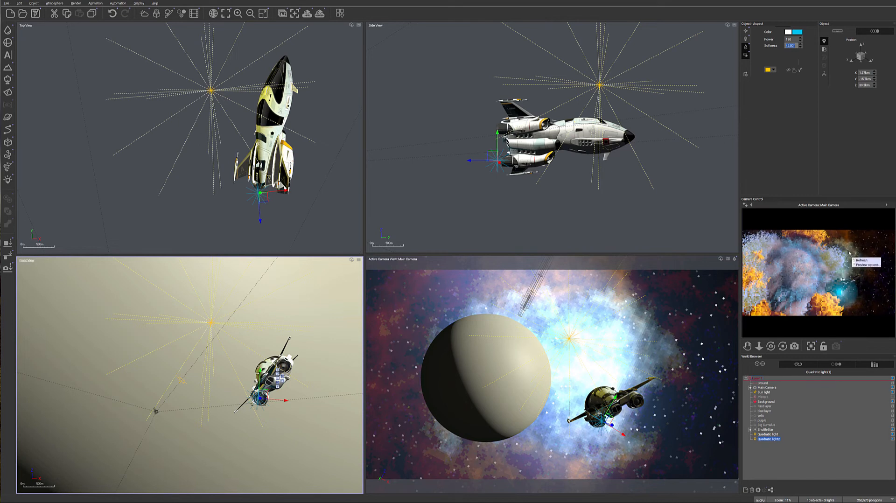
left_click_drag(799, 40, 800, 27)
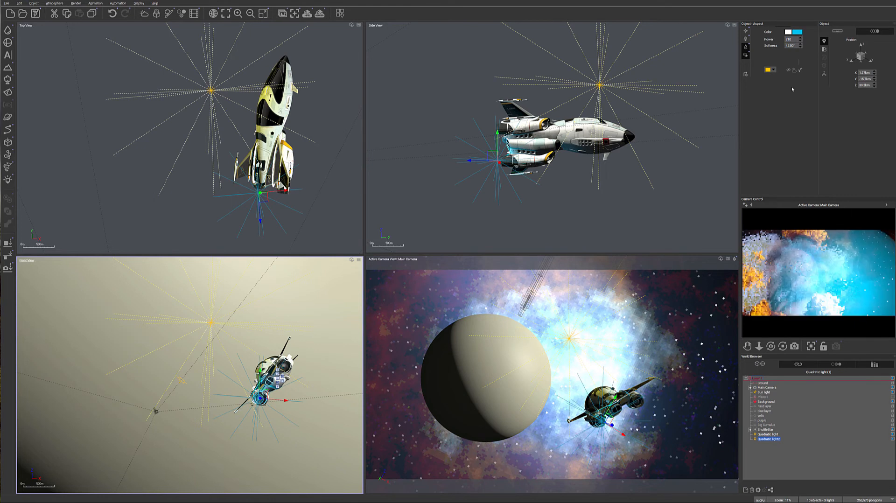
left_click_drag(800, 40, 800, 42)
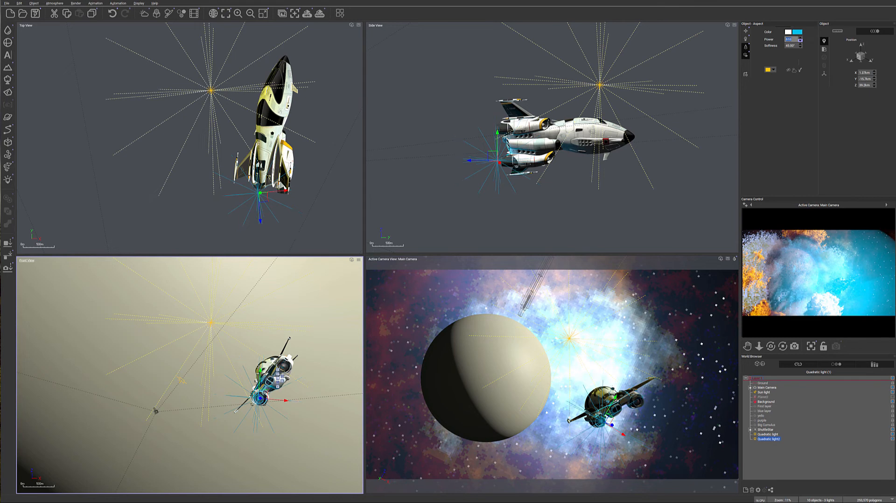
Disable the engine light's volumetric lighting and lens flare in its light settings.
left_click(747, 49)
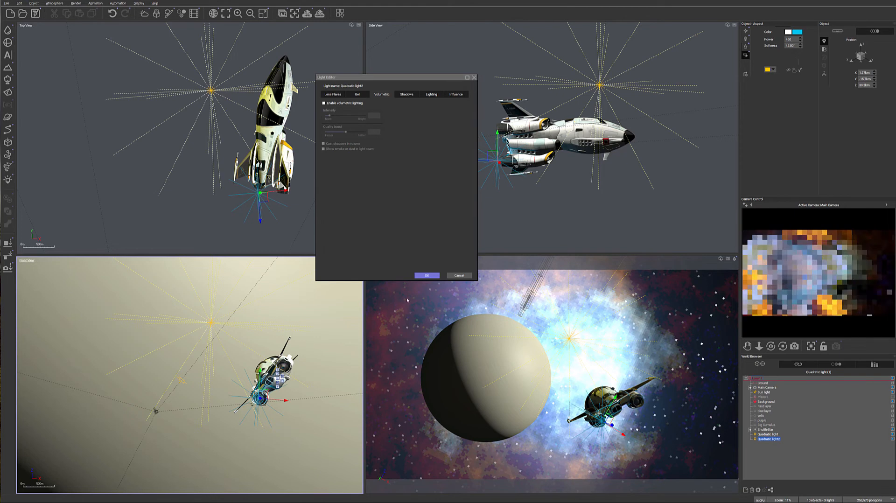
key("Return")
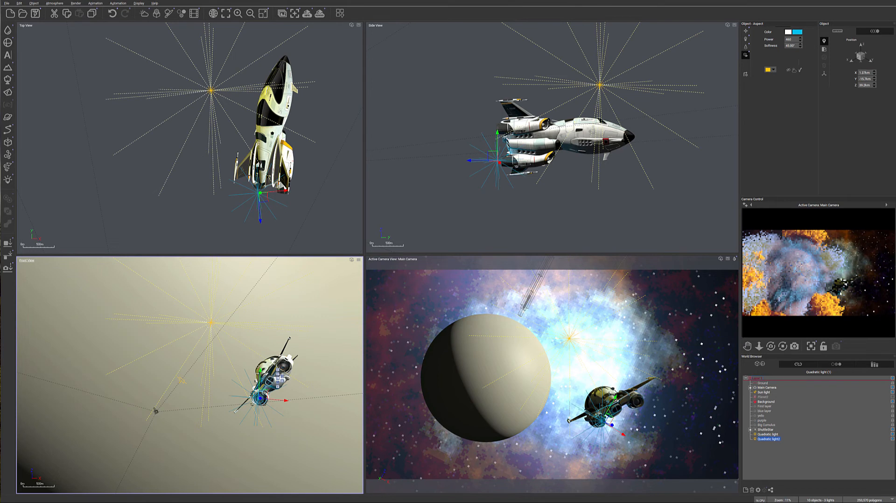
right_click(870, 280)
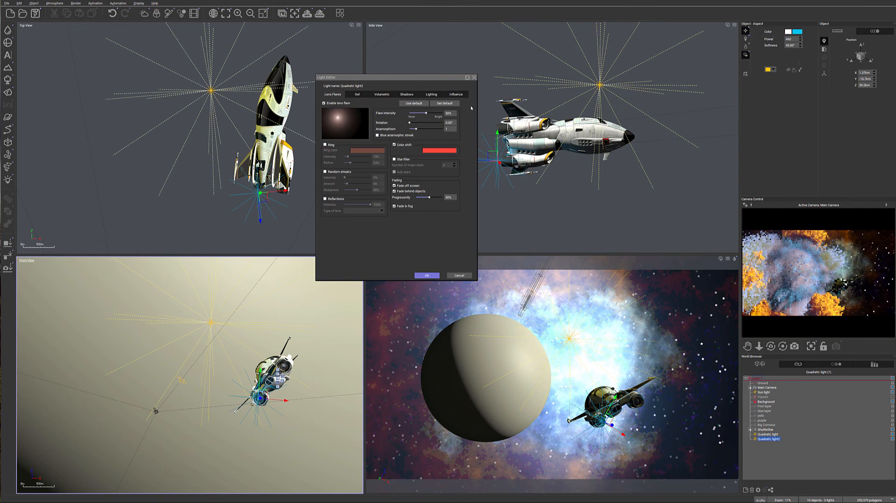
left_click_drag(422, 78, 404, 87)
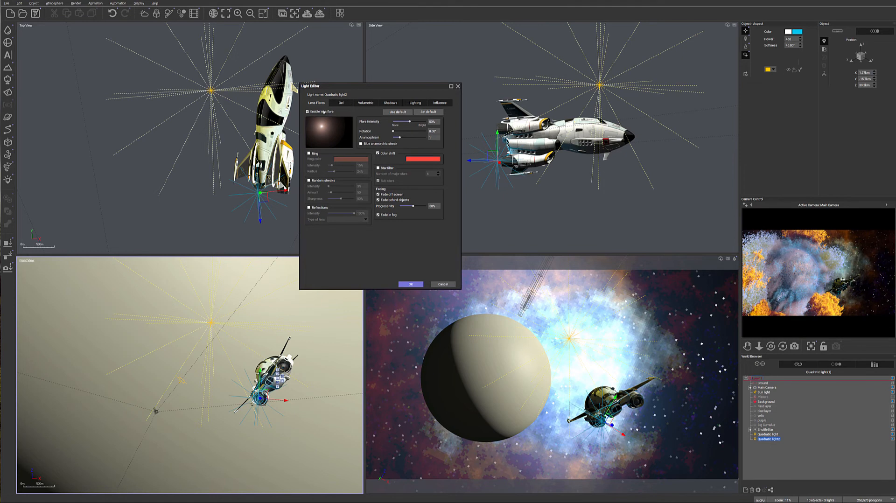
left_click(308, 112)
left_click(411, 284)
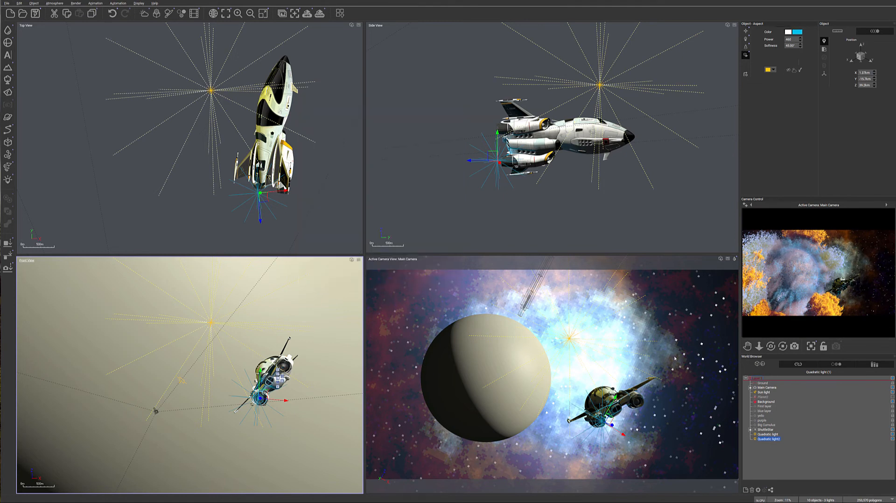
Raise the blue engine light's power slightly and move it a little farther behind the lower engine nozzle.
right_click(793, 315)
left_click_drag(265, 197, 264, 196)
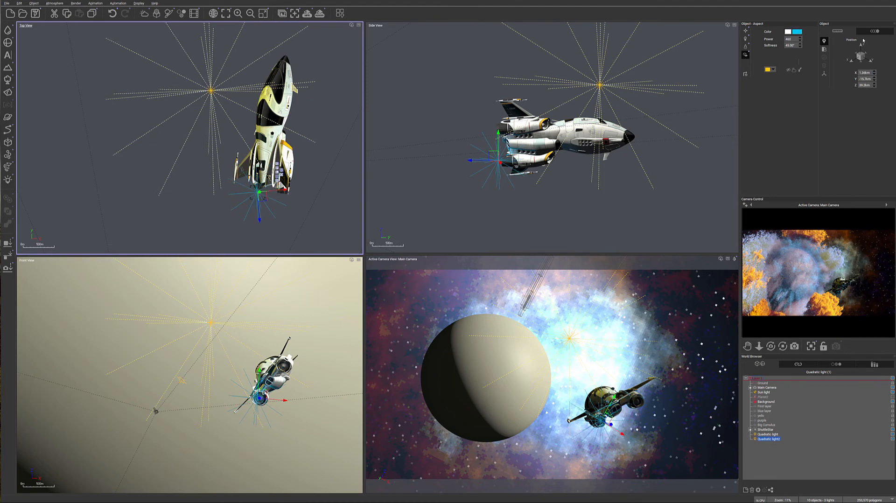
left_click(800, 37)
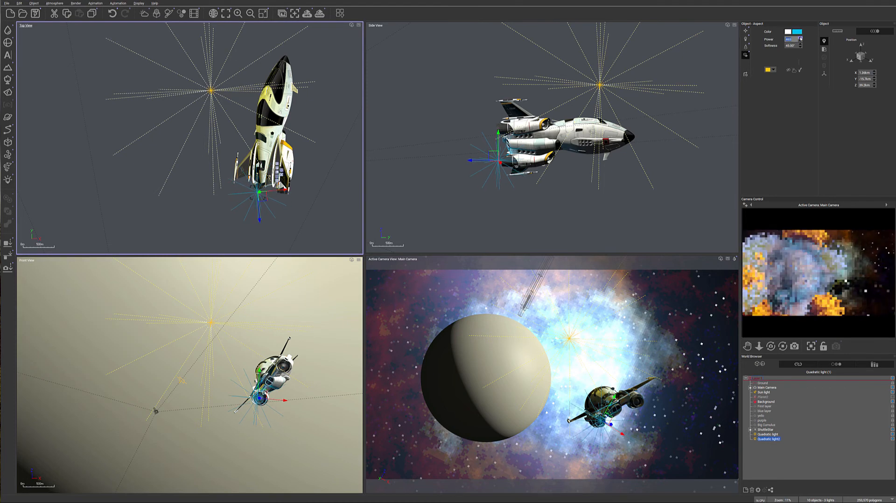
left_click(800, 37)
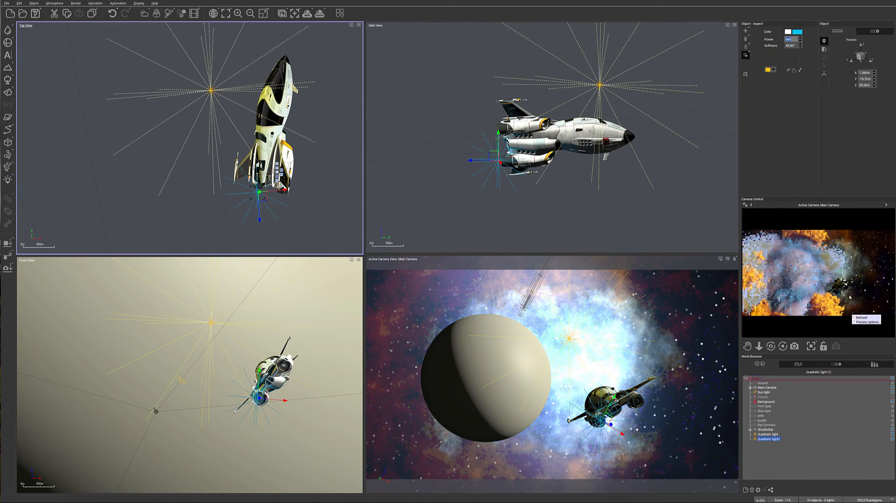
left_click_drag(262, 194, 261, 202)
left_click_drag(492, 156, 490, 160)
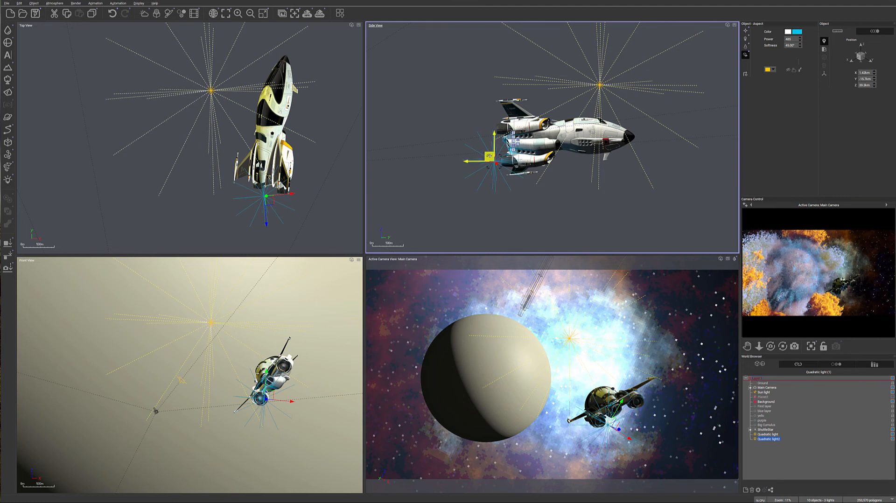
Duplicate the blue engine light and place the copy behind the shuttle's upper engine.
left_click_drag(488, 155, 490, 122, "alt")
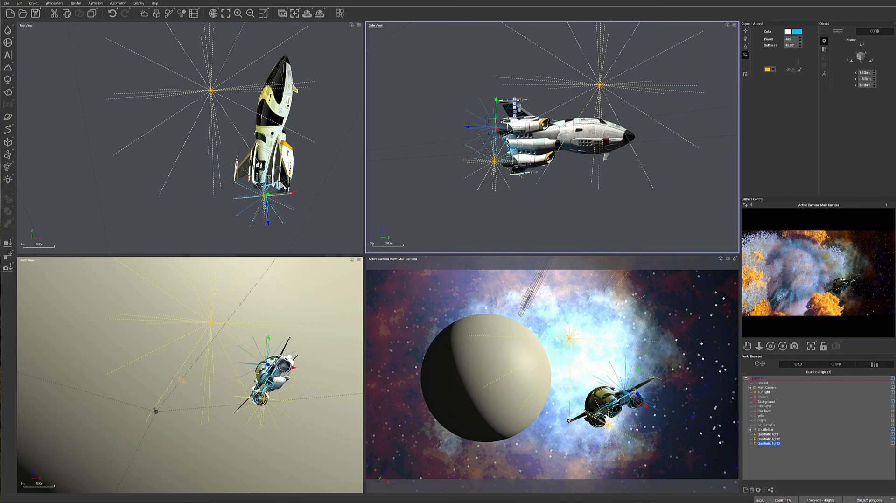
mouse_move(274, 369)
left_mouse_down()
mouse_move(304, 369)
mouse_move(289, 363)
left_mouse_up()
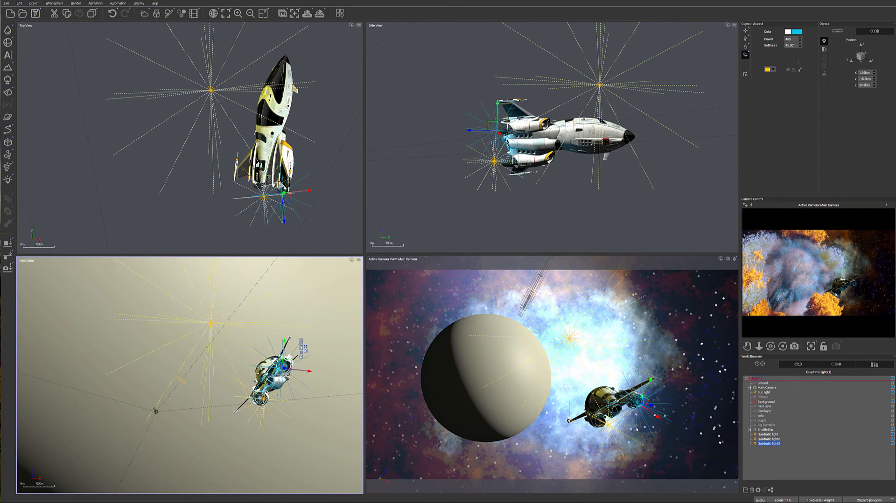
right_click(858, 281)
Duplicate the blue light again and place the copy farther behind the shuttle, at a height between the two engine lights.
left_click_drag(286, 196, 252, 235, "ctrl")
right_click_drag(306, 163, 313, 127)
mouse_move(268, 162)
left_mouse_down()
mouse_move(290, 172)
mouse_move(279, 174)
left_mouse_up()
mouse_move(512, 121)
left_mouse_down()
mouse_move(511, 147)
mouse_move(512, 134)
left_mouse_up()
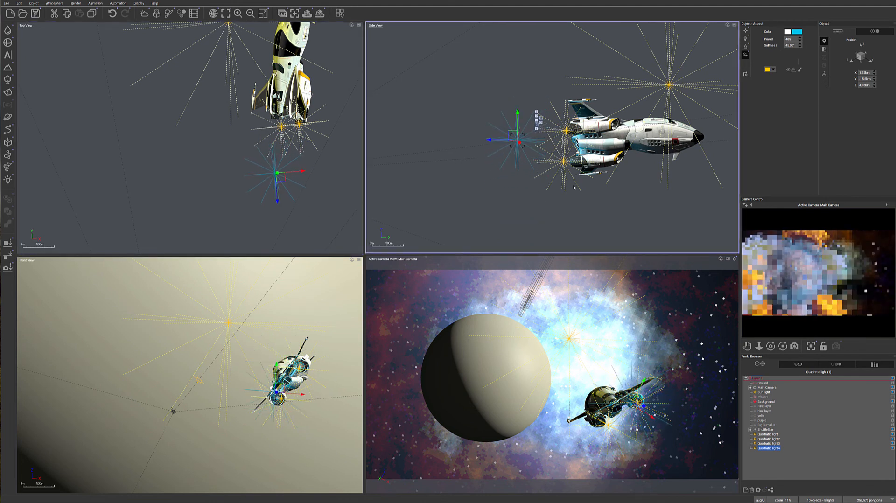
Move the rearmost blue light slightly closer to the shuttle's engines and increase its power.
left_click_drag(640, 395, 628, 403)
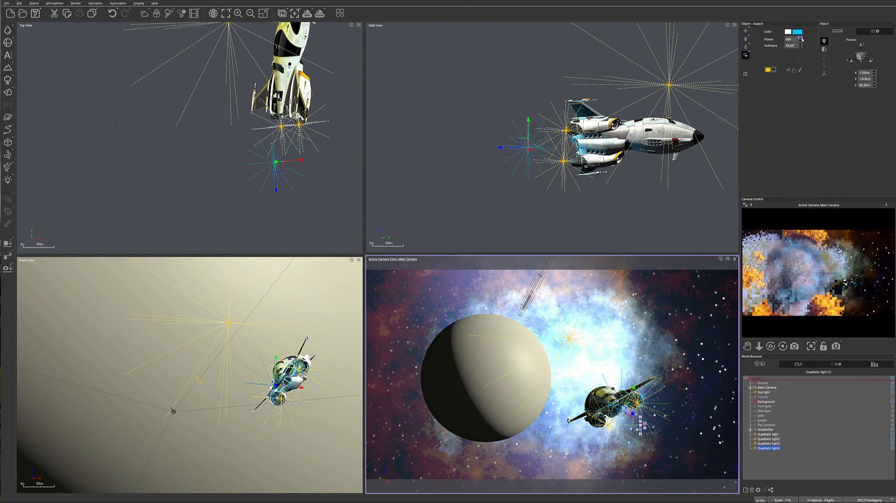
left_click(800, 39)
left_click_drag(800, 38, 800, 37)
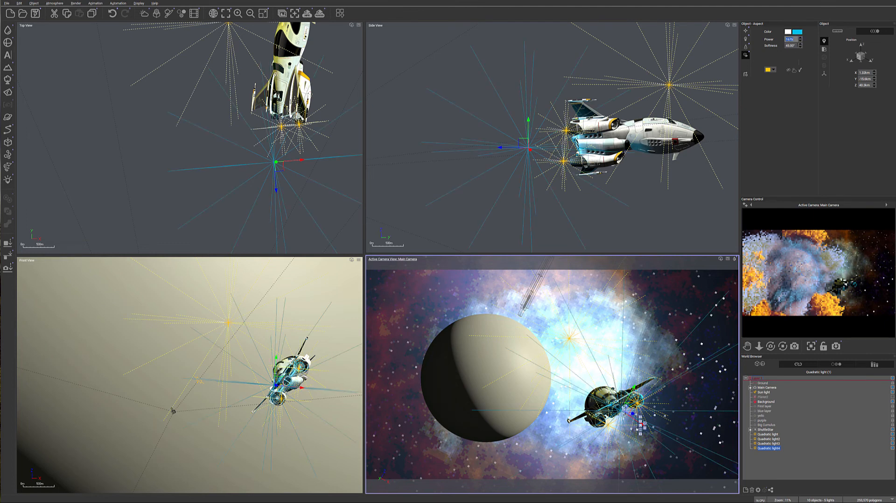
Try magenta as the color of the rearmost light behind the shuttle.
left_click(797, 32)
left_click(784, 8)
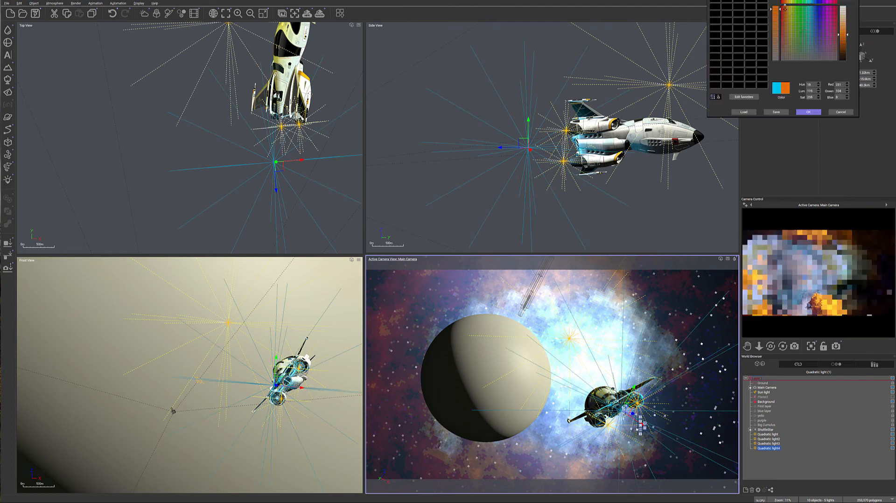
left_click(826, 7)
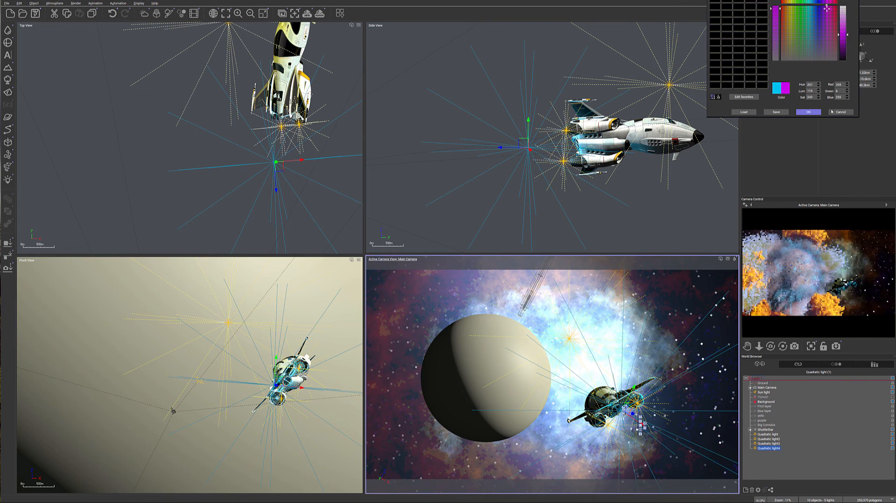
left_click(808, 112)
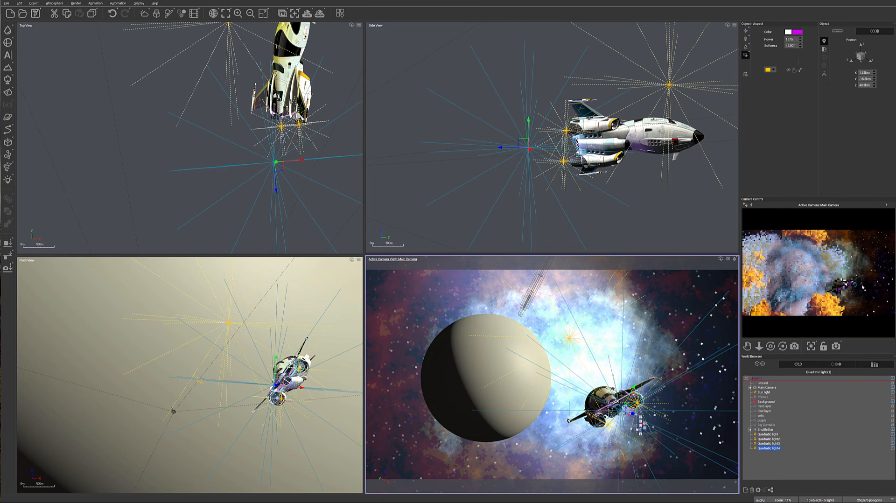
Change the rearmost light's color to a saturated red.
left_click(796, 32)
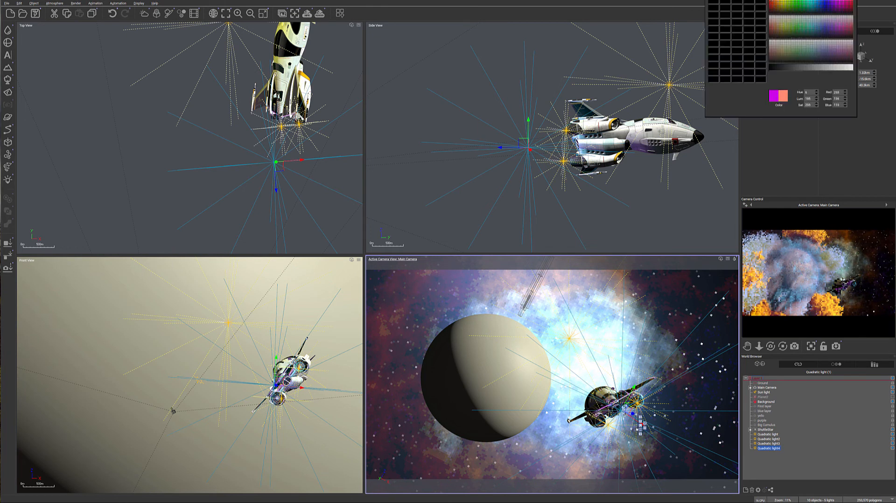
left_click(782, 19)
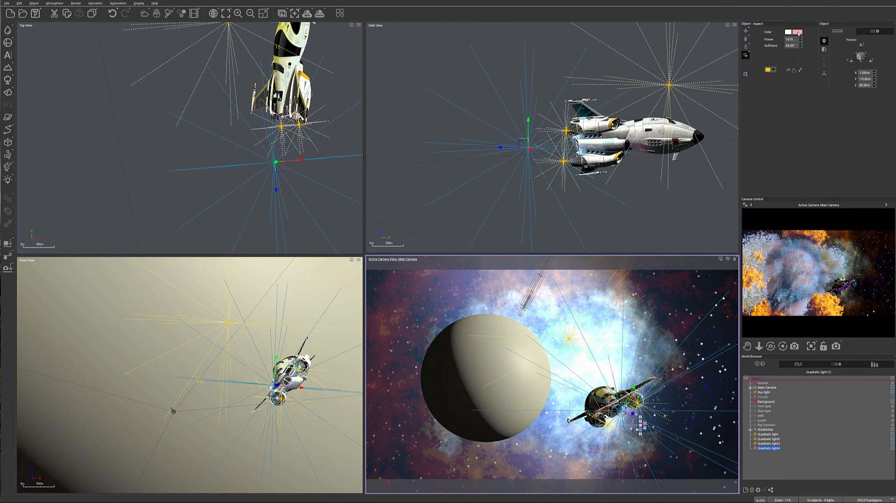
left_click(798, 32)
left_click(842, 29)
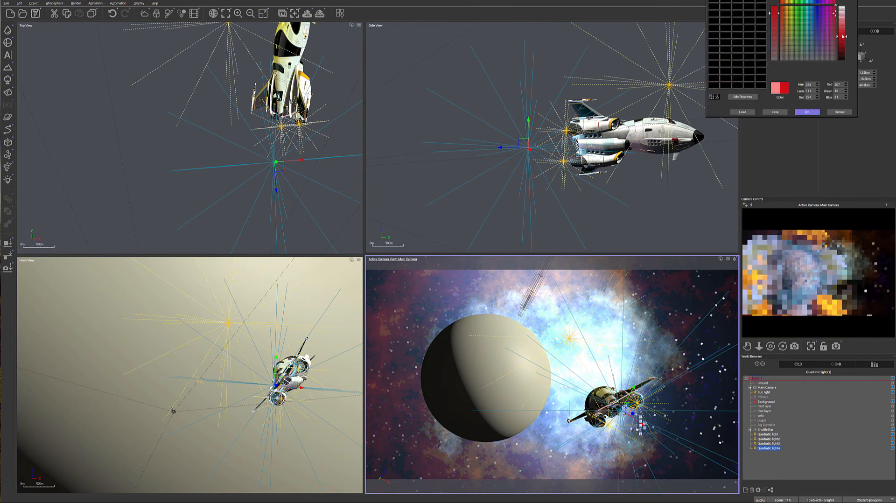
left_click(807, 112)
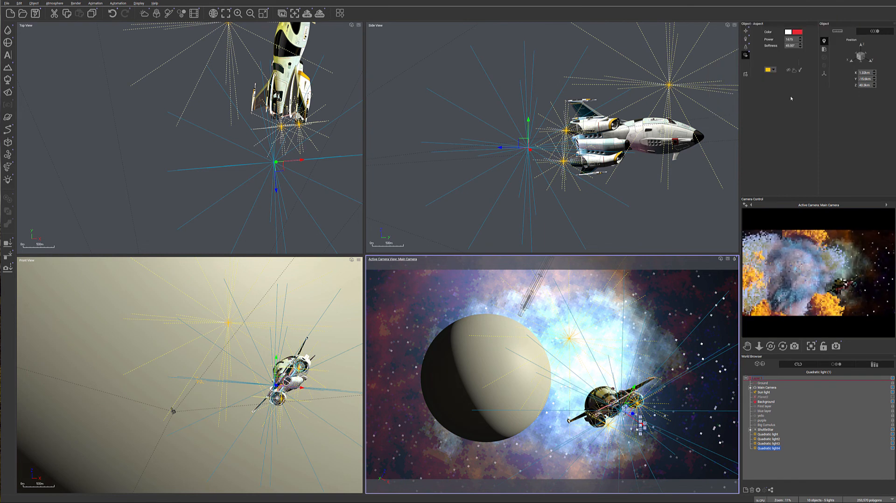
Move the red light farther behind the shuttle and reduce its power, refreshing the camera preview.
left_click_drag(282, 168, 269, 206)
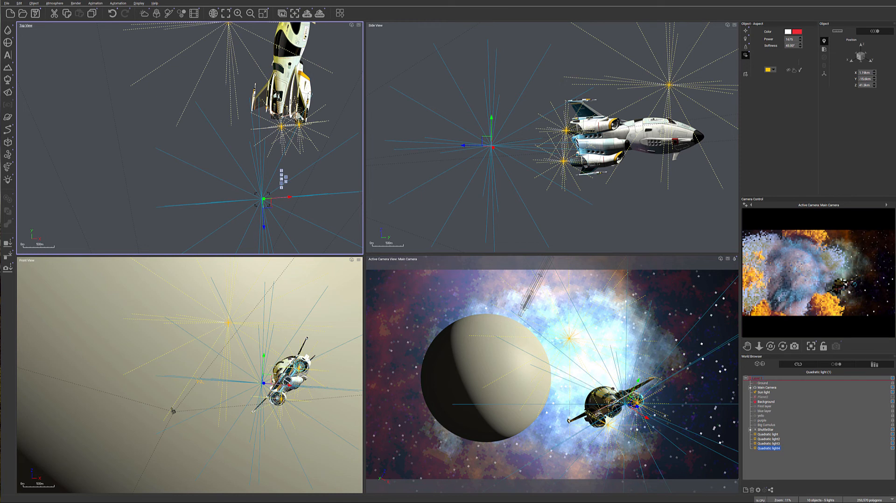
right_click(853, 284)
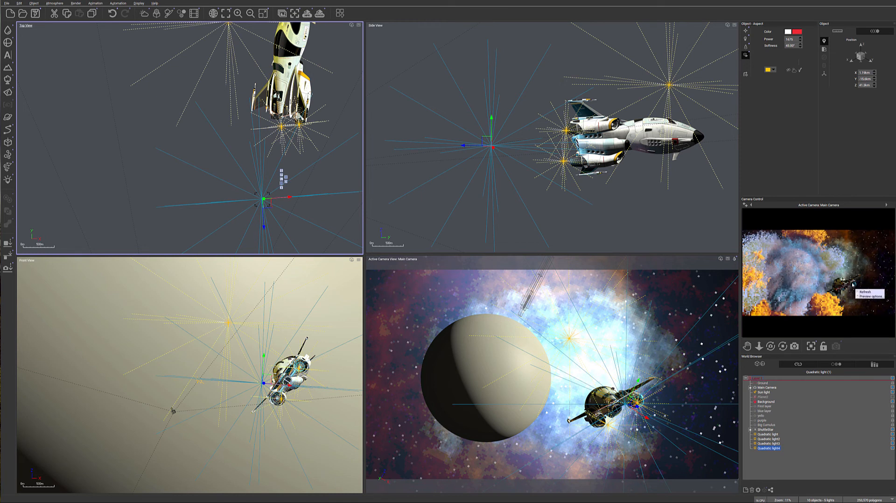
double_click(791, 39)
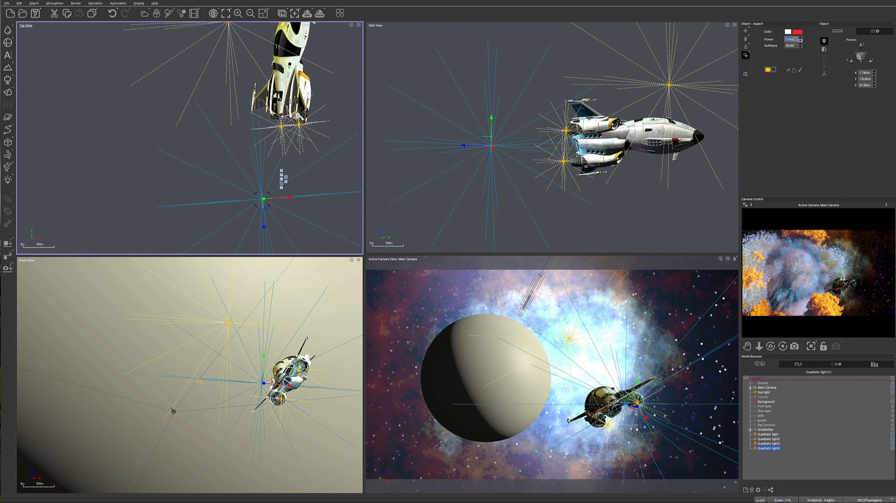
type("870")
key("Return")
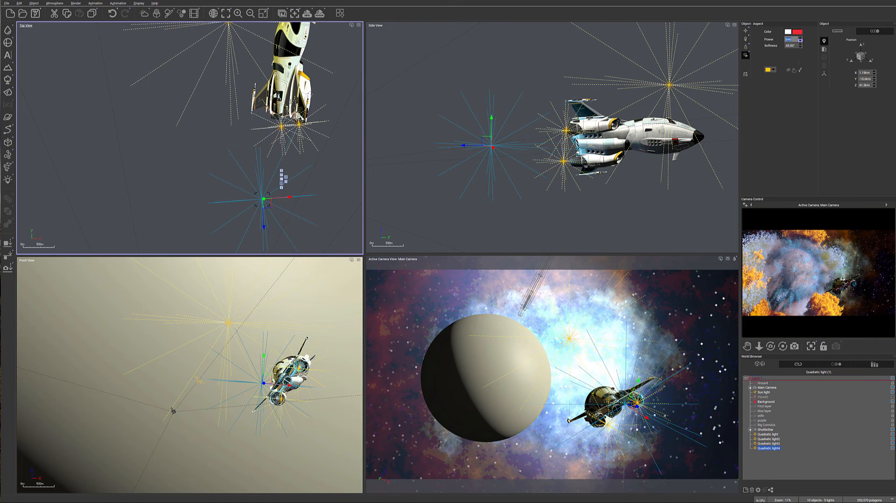
right_click(853, 237)
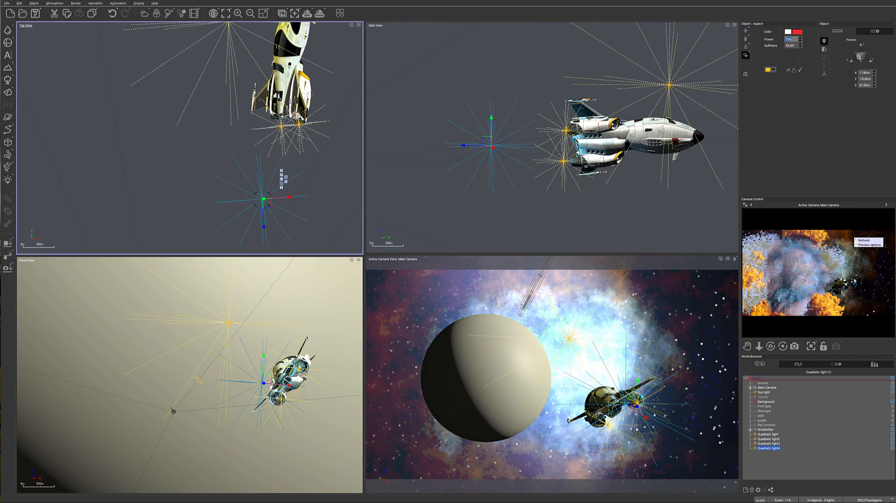
left_click(831, 293)
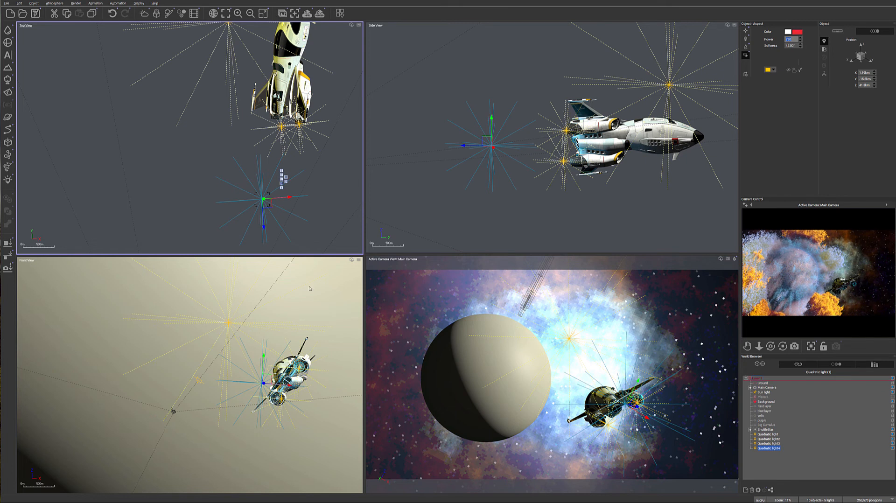
Shift the blue light at the lower engine sideways and forward so it sits closer to the nozzle.
left_click(766, 434)
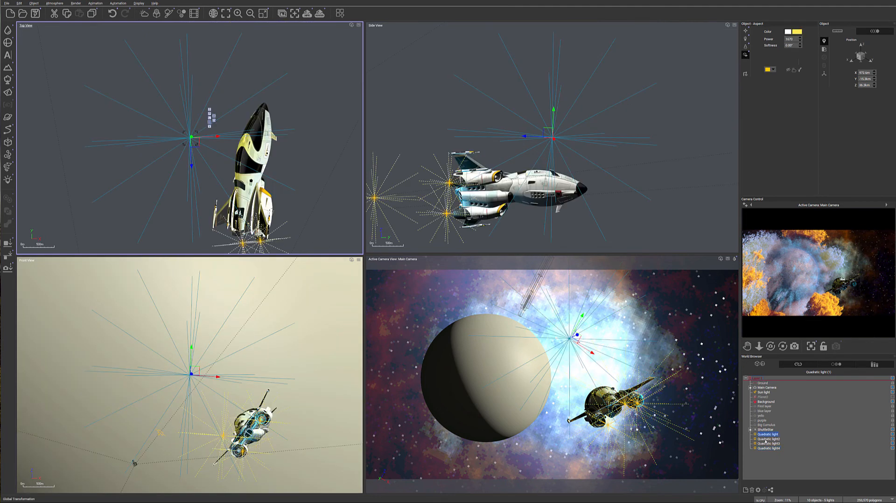
left_click(766, 439)
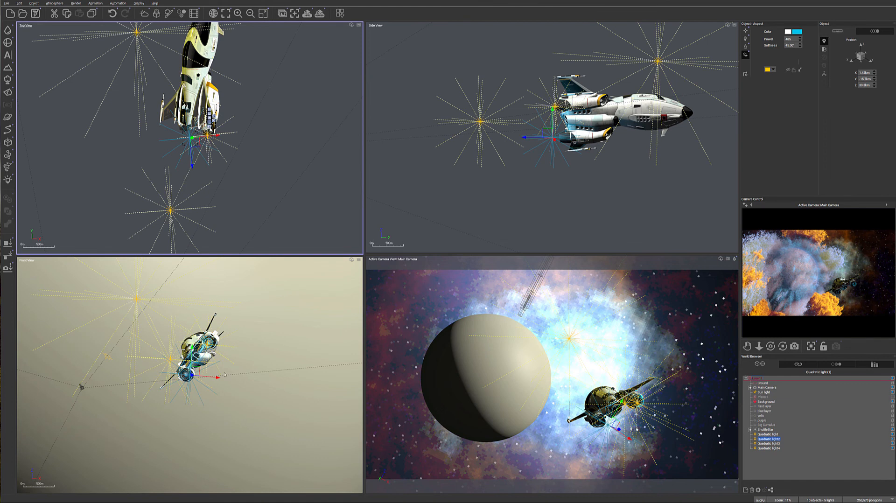
left_click_drag(204, 373, 198, 373)
left_click_drag(190, 142, 190, 136)
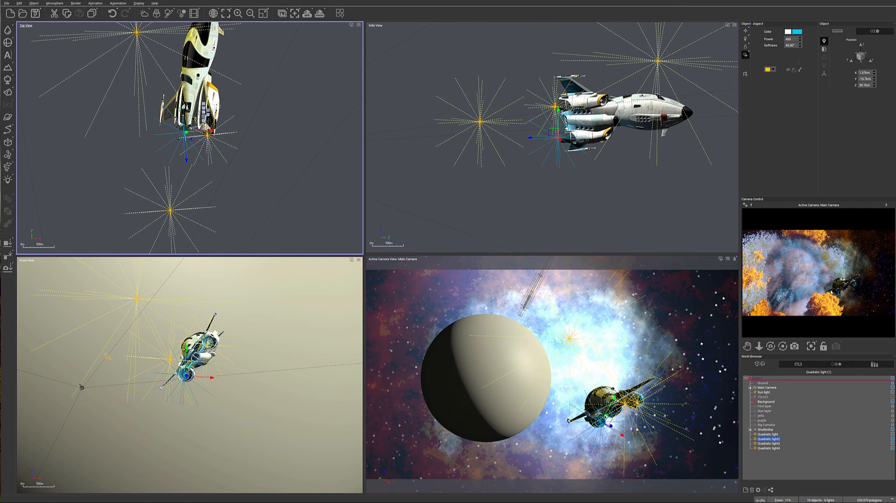
Try a MetaCloud between the camera and the shuttle, off to the shuttle's side, and delete it.
scroll(282, 155, "down", 5)
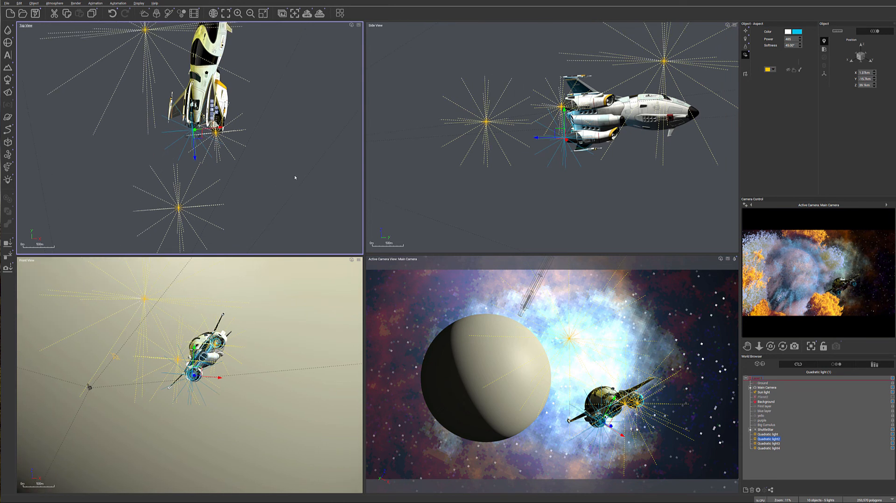
scroll(292, 182, "up", 2)
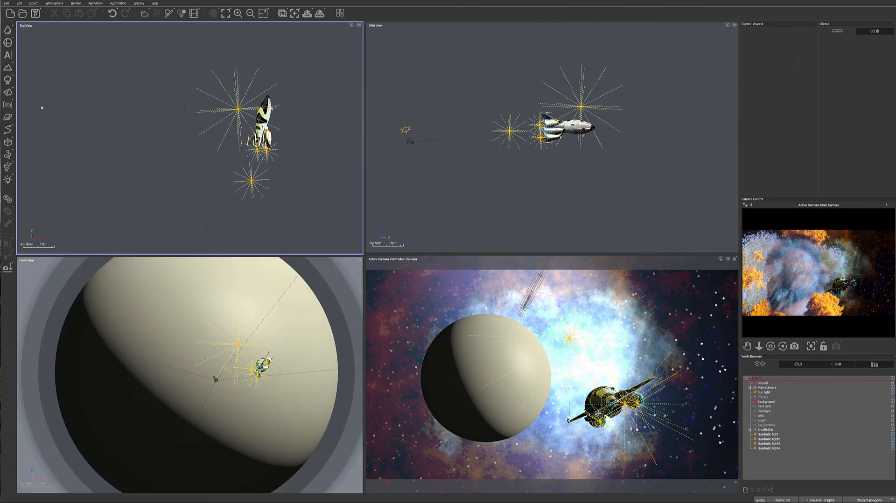
mouse_move(7, 103)
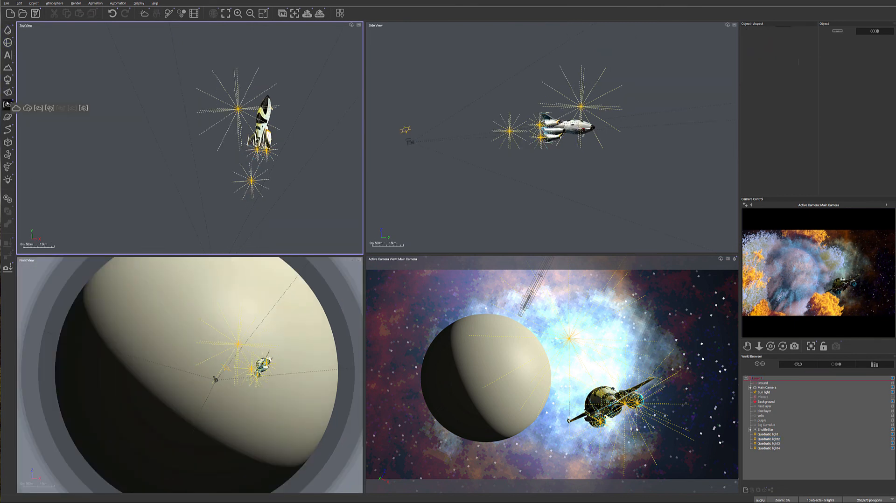
left_click(39, 108)
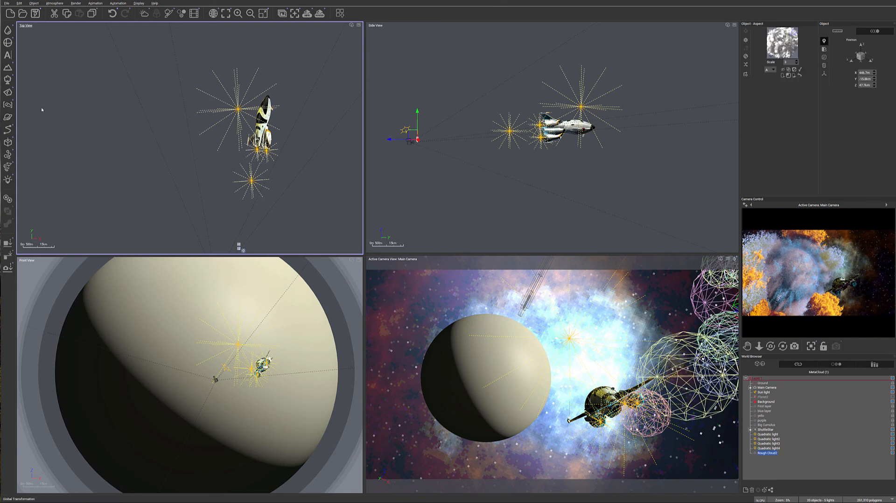
left_click_drag(221, 181, 216, 184)
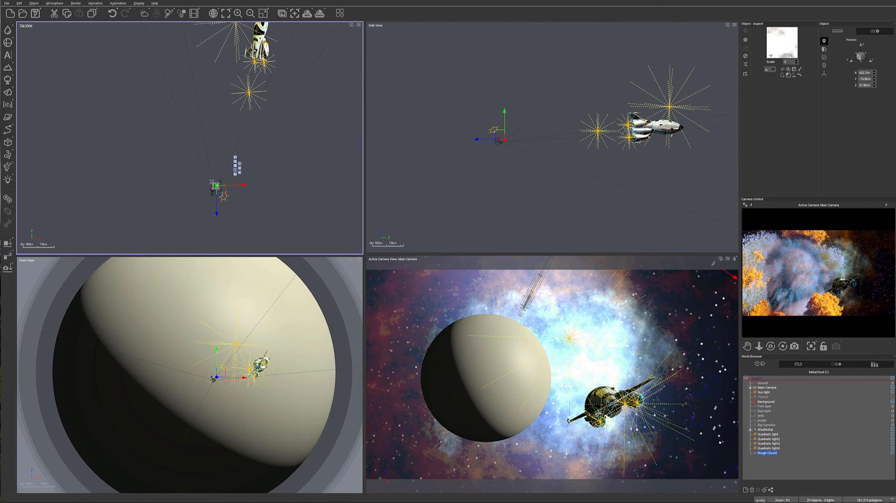
left_click_drag(217, 185, 287, 134)
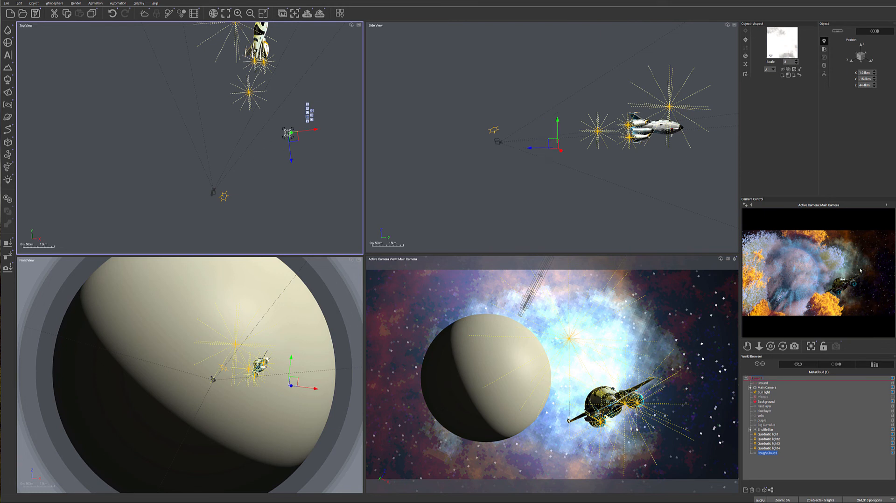
key("Delete")
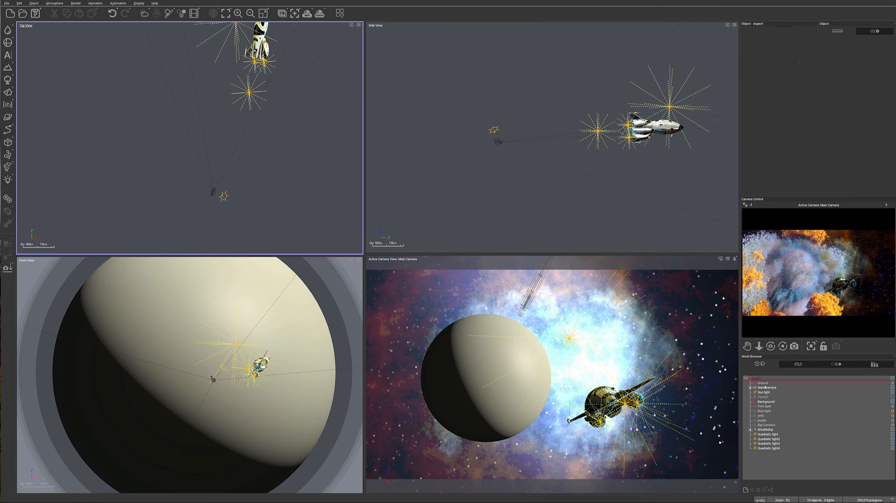
Give the ground's Old Rocks material orange highlights with 76% global intensity and a small global size.
left_click(762, 383)
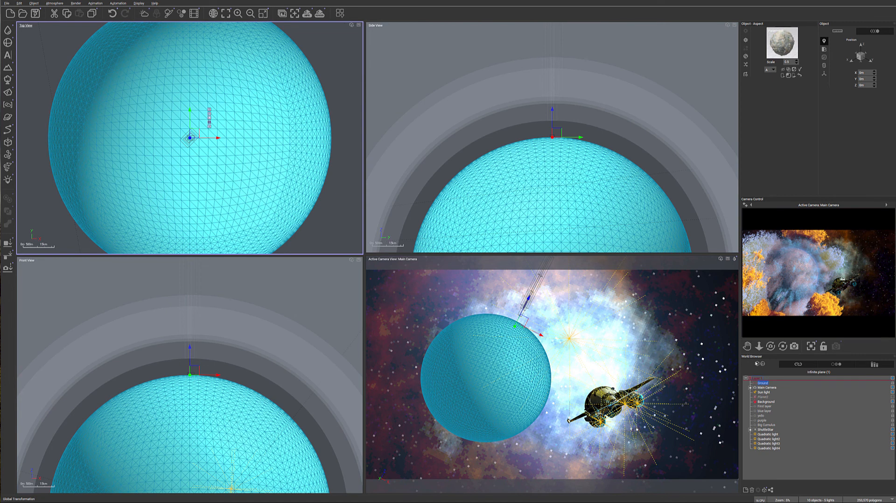
double_click(778, 49)
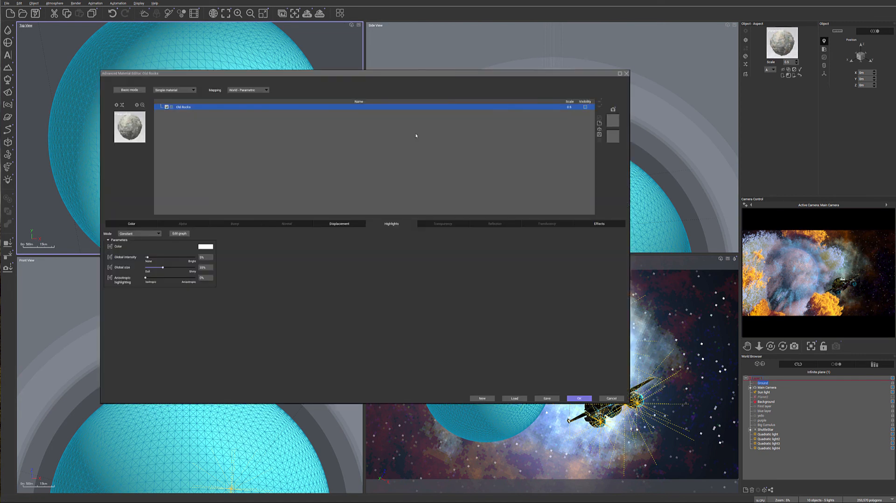
mouse_move(163, 267)
left_mouse_down()
mouse_move(148, 267)
mouse_move(169, 258)
left_mouse_up()
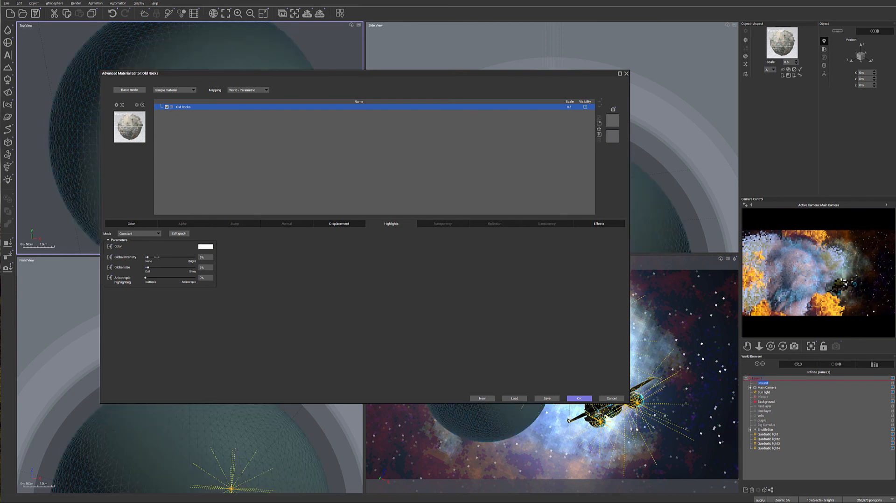
left_click_drag(208, 248, 183, 211)
left_click(183, 212)
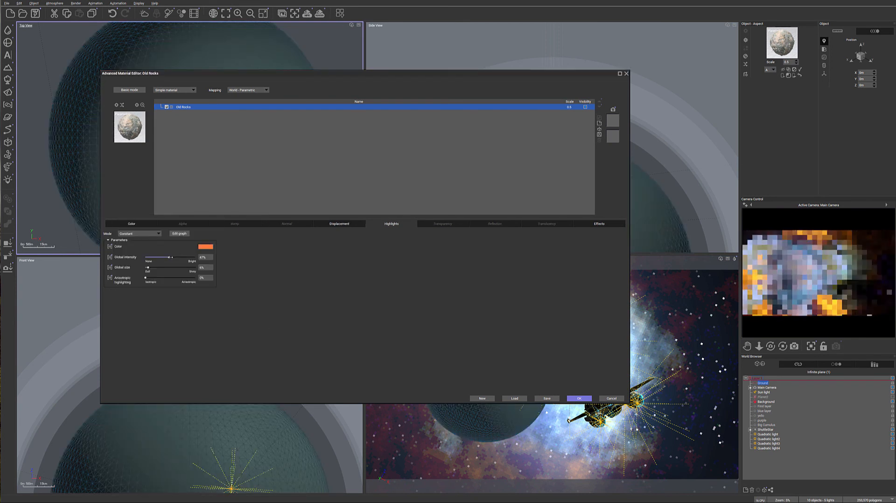
left_click_drag(178, 257, 152, 267)
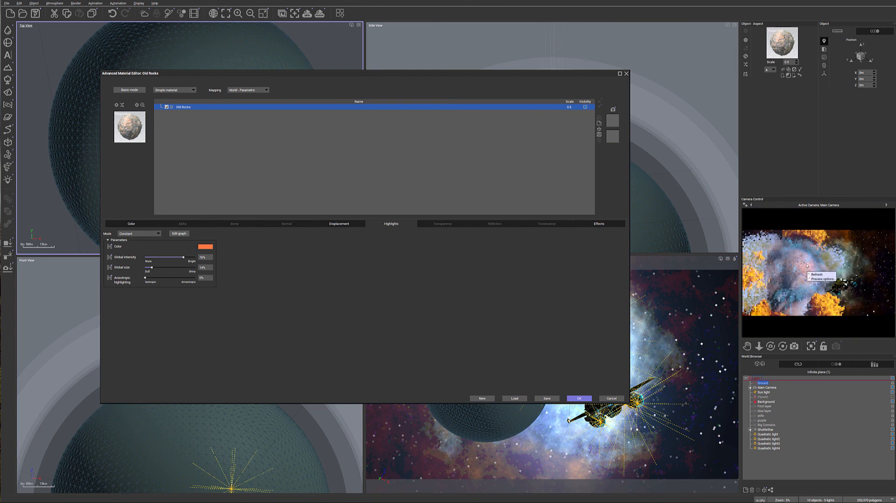
left_click(580, 398)
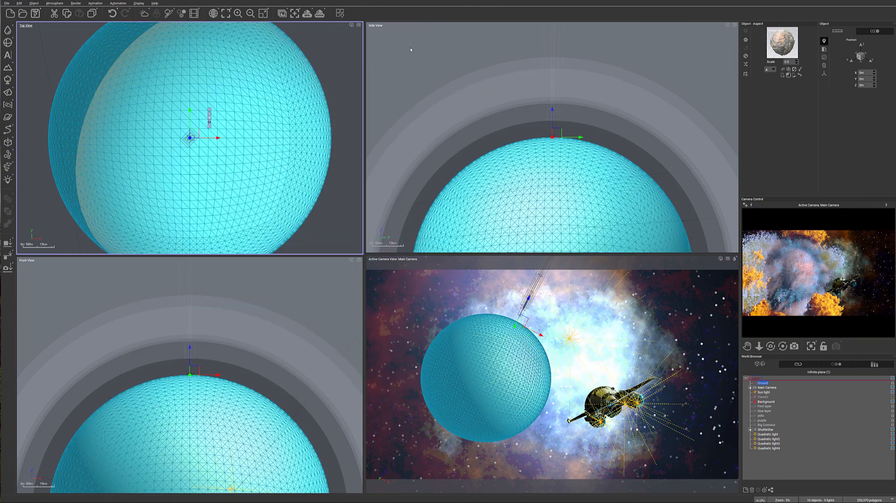
Raise the atmosphere's haze and fog mean altitudes slightly and refresh the camera preview.
left_click(55, 4)
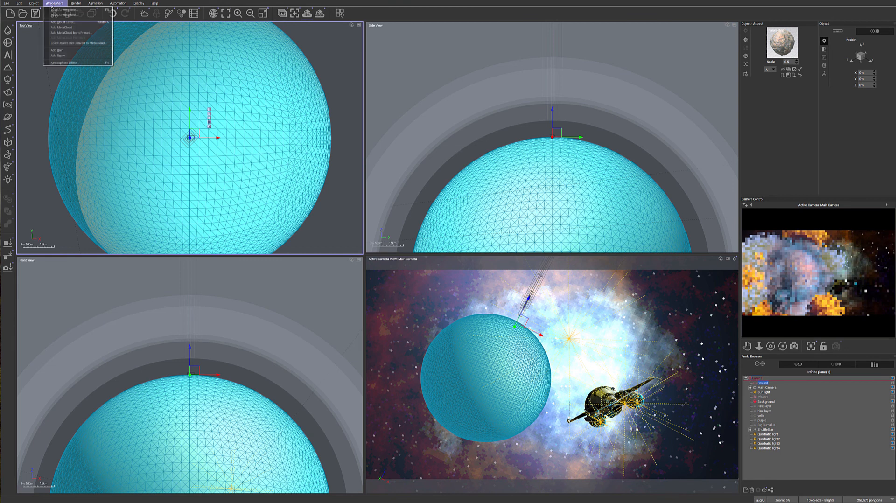
left_click(60, 63)
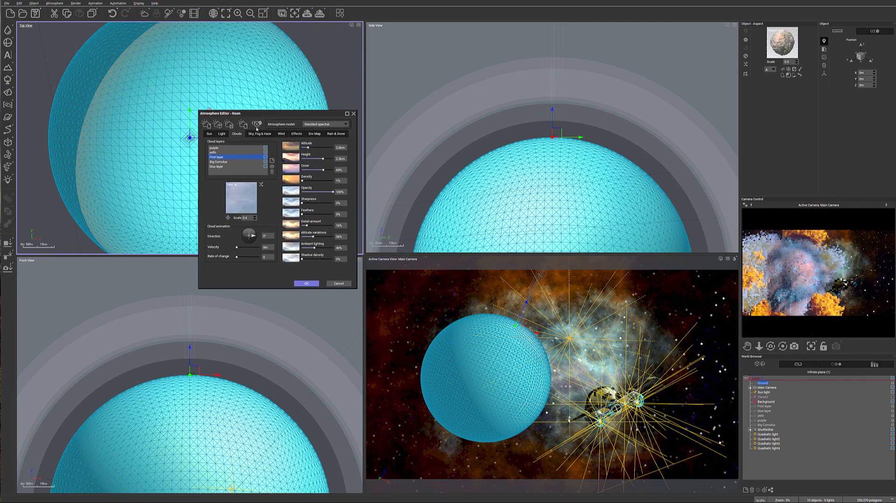
left_click(259, 134)
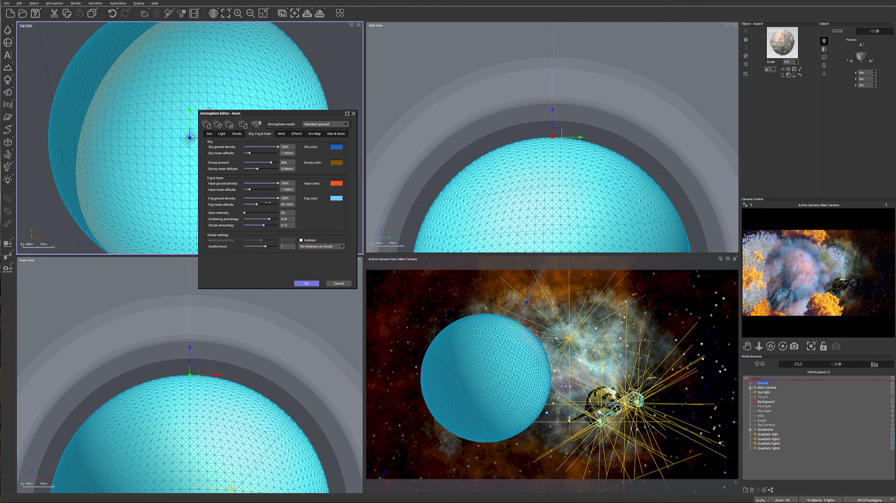
left_click_drag(266, 203, 268, 203)
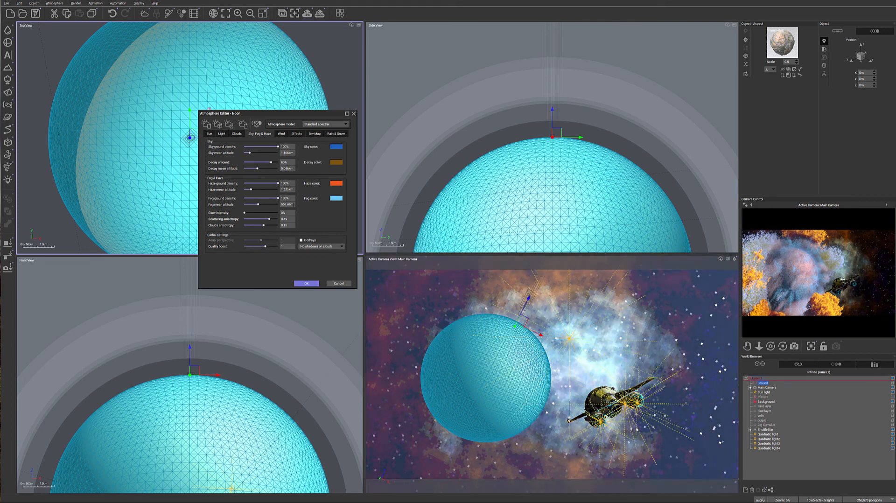
right_click(802, 258)
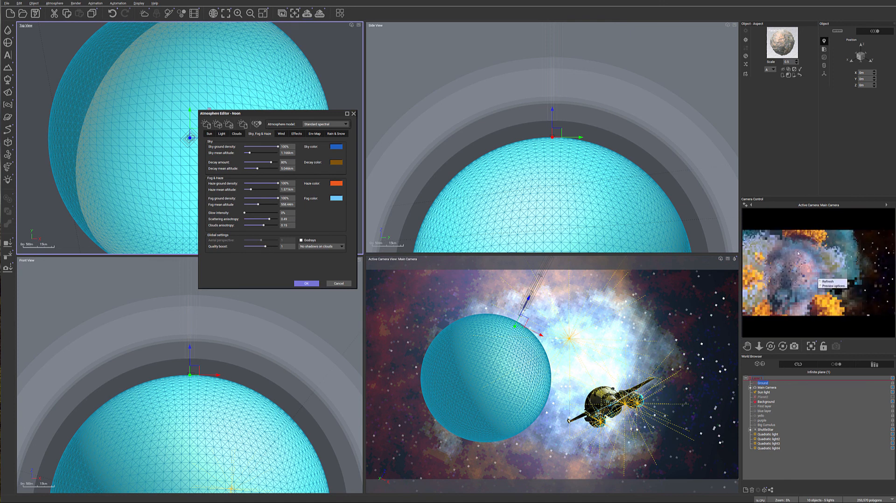
left_click(821, 281)
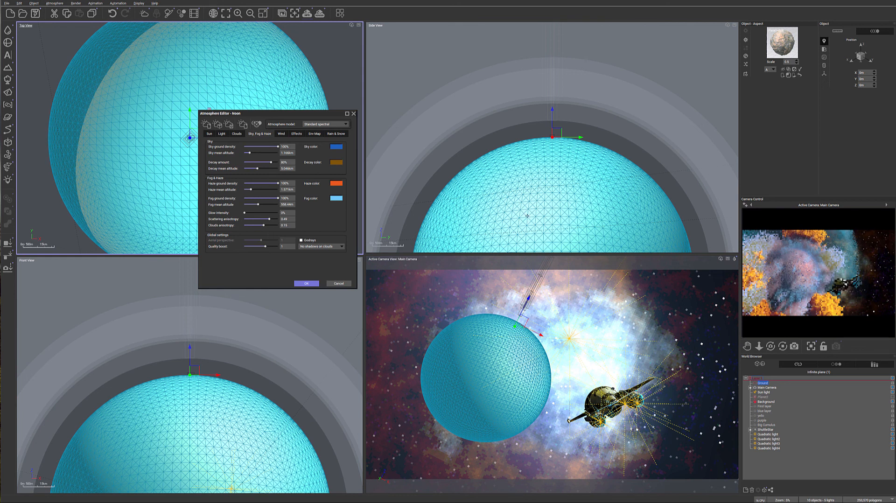
Try sunlight-heavy and ambient-heavy light balances in the atmosphere's global lighting, refreshing the preview, and settle on 69%.
left_click(222, 134)
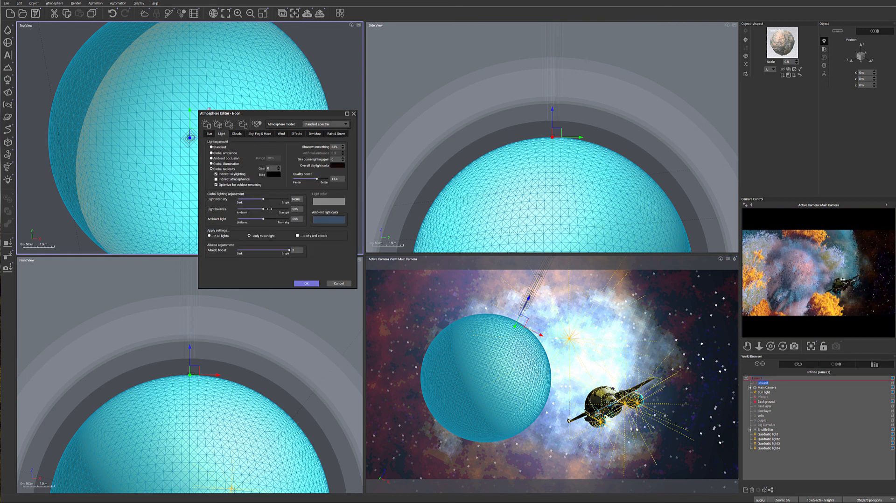
left_click_drag(268, 209, 282, 208)
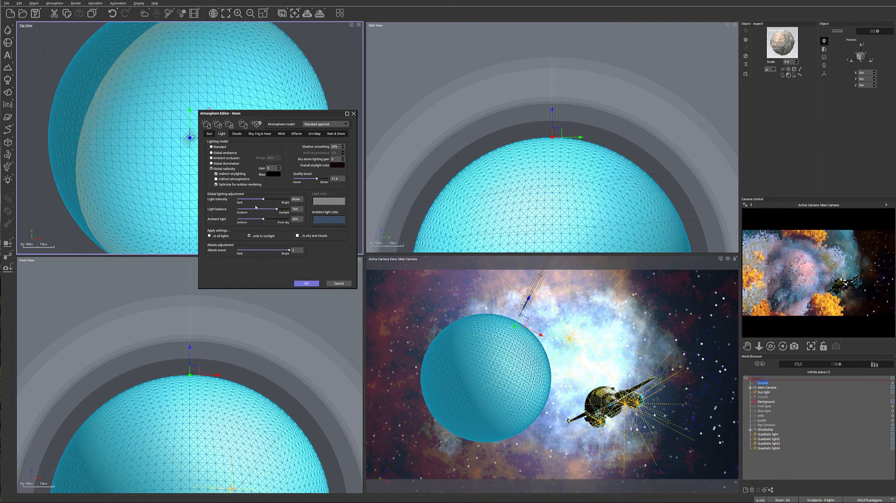
left_click_drag(283, 209, 255, 210)
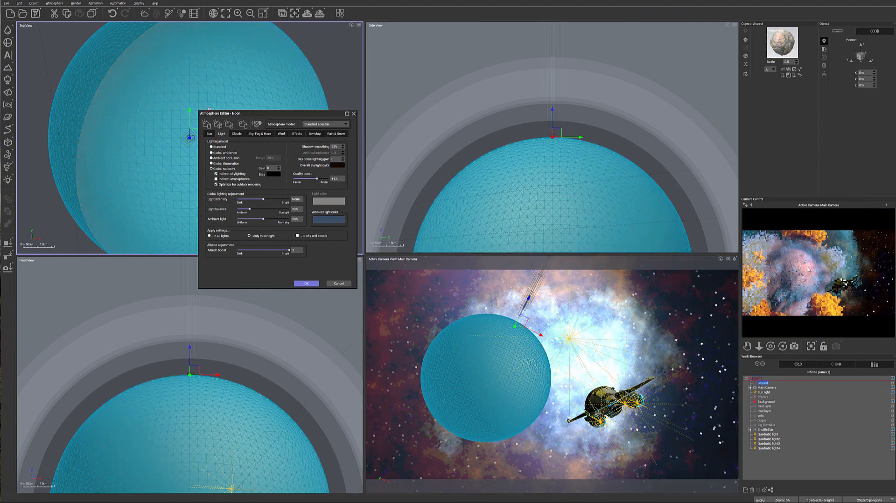
right_click(803, 270)
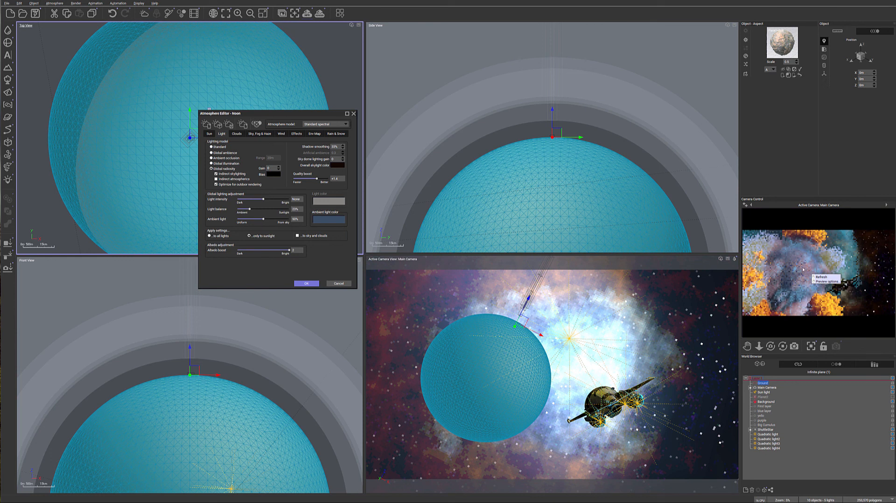
left_click(857, 260)
left_click_drag(249, 209, 274, 209)
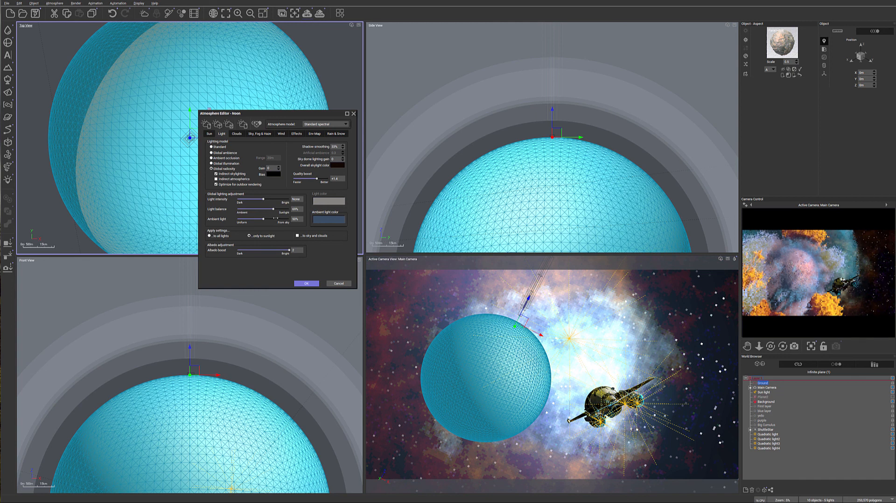
Compare low and high ambient light values, settle on 54%, and lighten the blue ambient light color.
left_click_drag(261, 219, 242, 218)
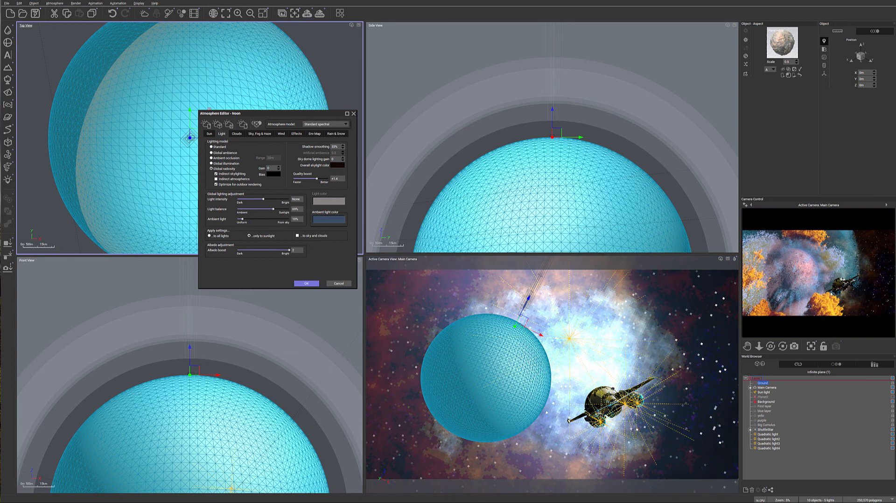
left_click_drag(242, 218, 282, 218)
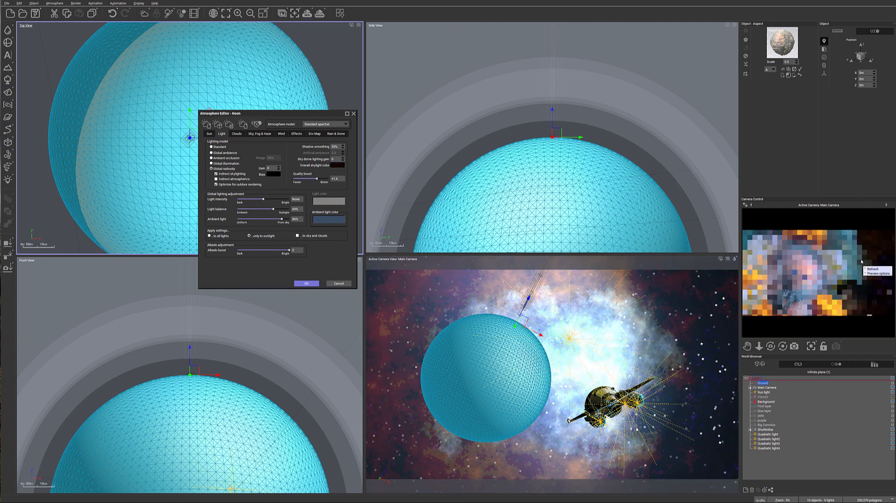
left_click_drag(281, 218, 265, 218)
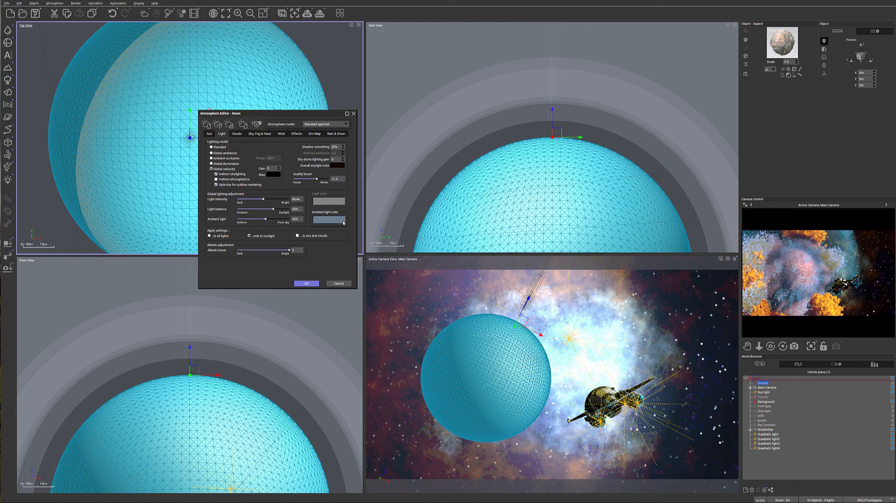
Enable the purple cloud layer, lower its altitude, refresh the camera preview and accept the atmosphere changes.
left_click(241, 135)
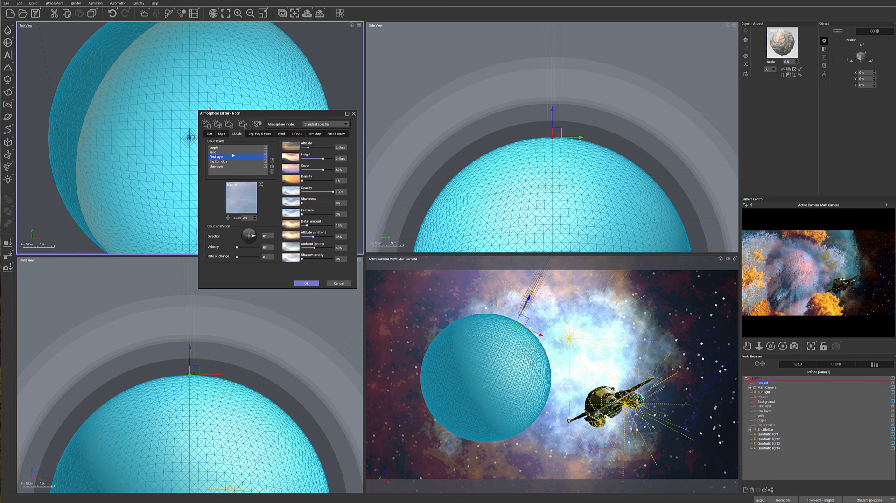
left_click(265, 147)
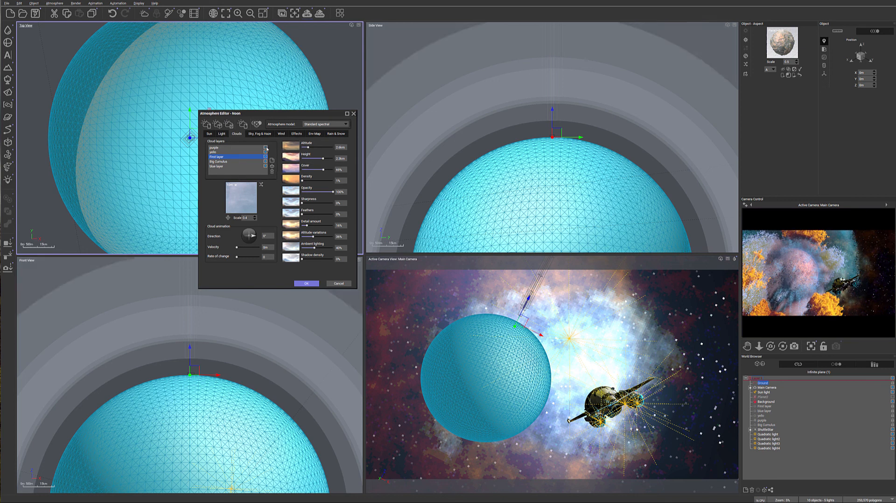
left_click(242, 148)
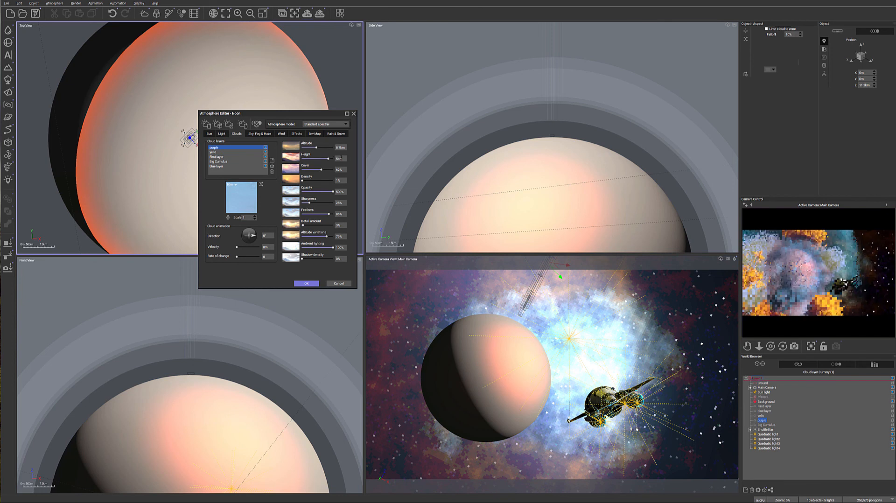
left_click_drag(318, 148, 311, 148)
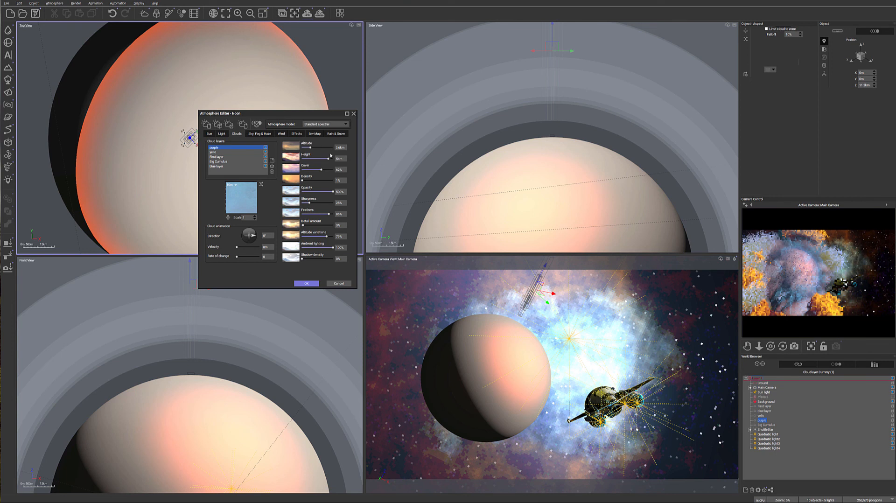
left_click_drag(328, 159, 311, 148)
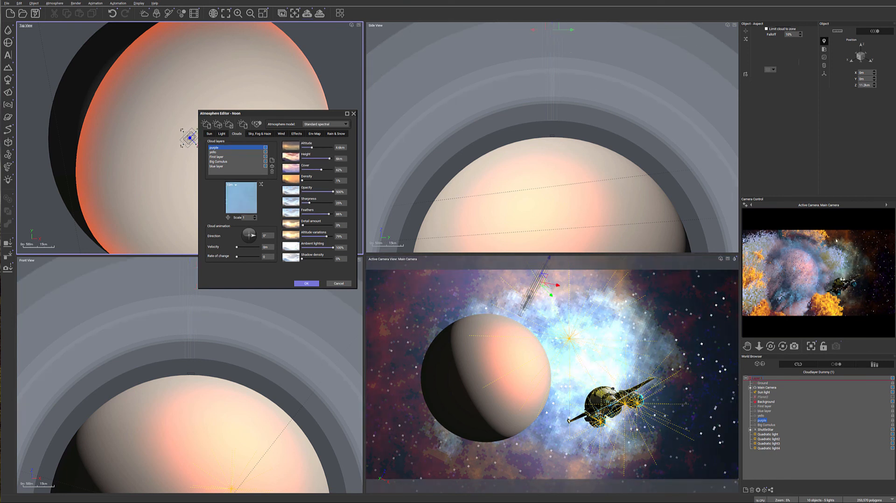
right_click(835, 240)
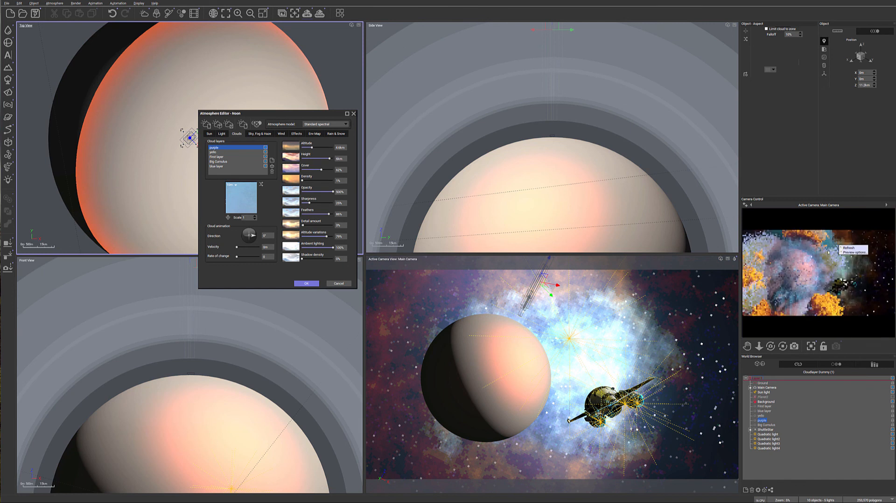
left_click(849, 248)
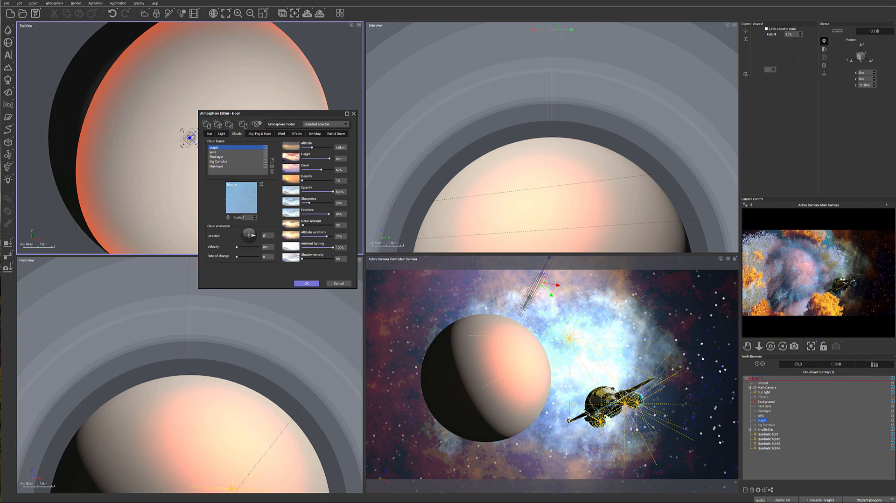
left_click(299, 283)
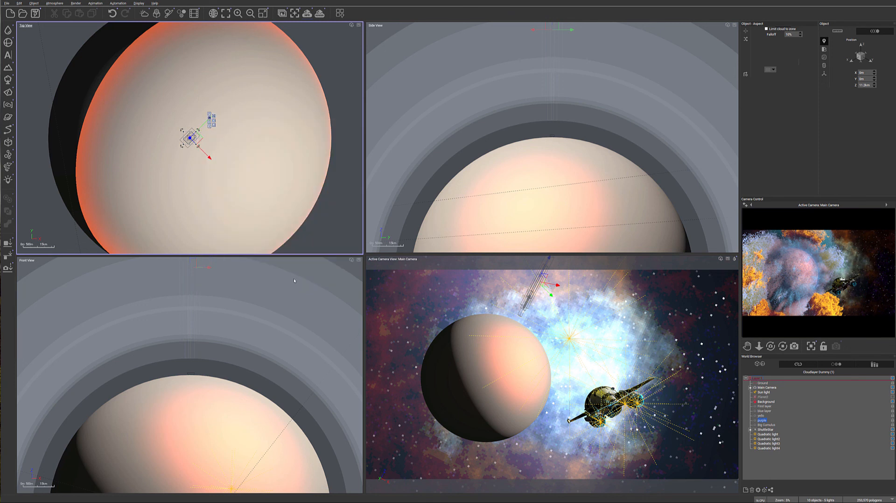
Save the scene, render the main camera view to the screen at 1920x1080, and accept the post-render options.
left_click(34, 13)
left_click(320, 13)
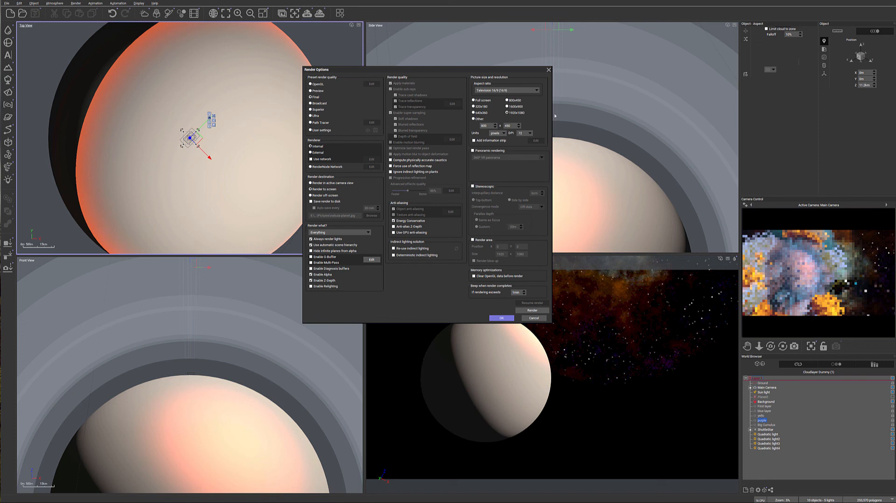
left_click(501, 319)
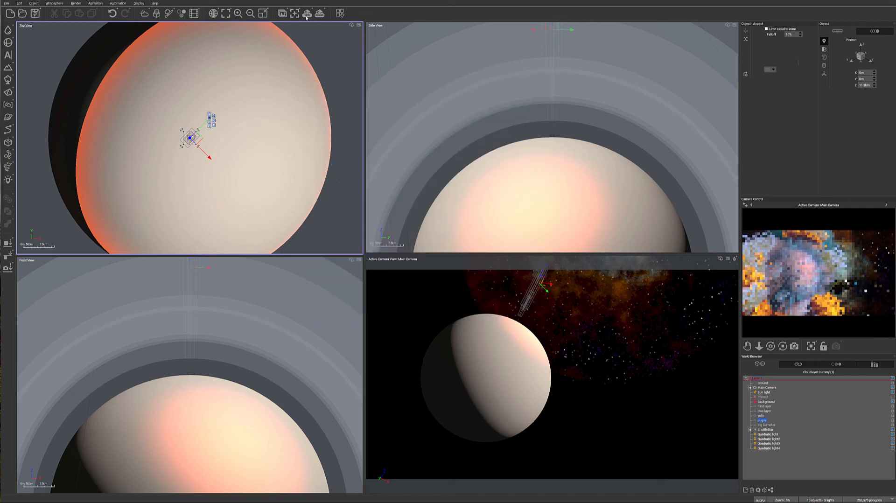
left_click(321, 15)
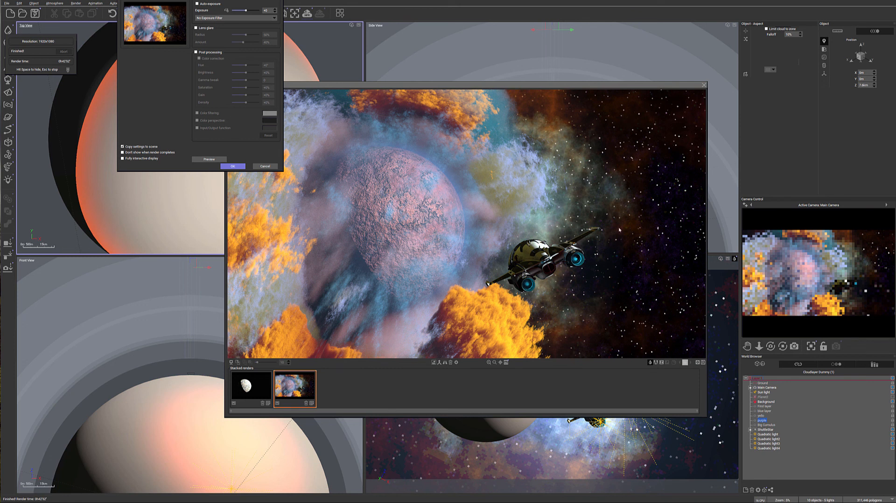
left_click(244, 166)
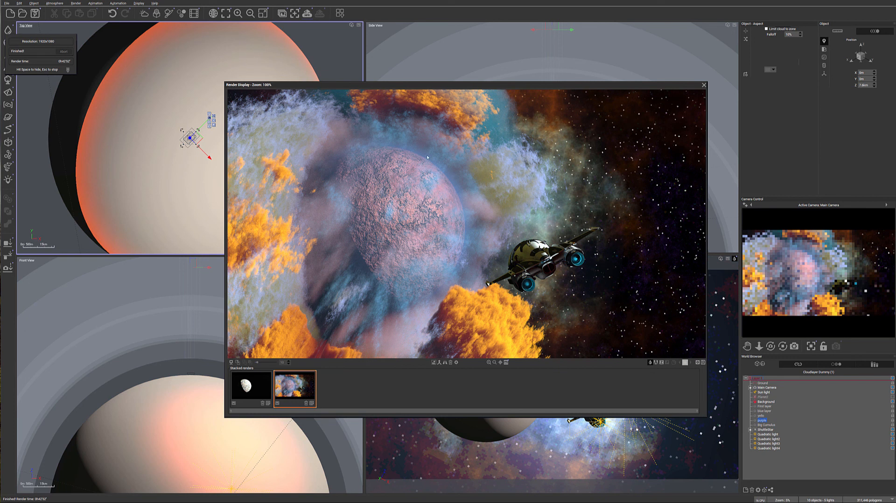